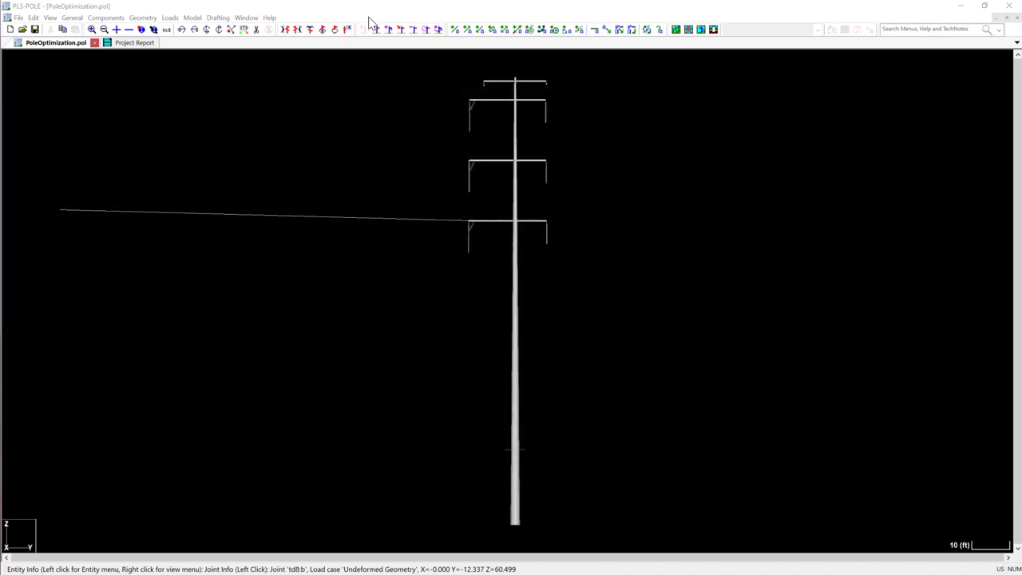
Run the structural analysis of the pole model from the Model menu.
click(192, 18)
click(217, 17)
click(193, 17)
click(216, 50)
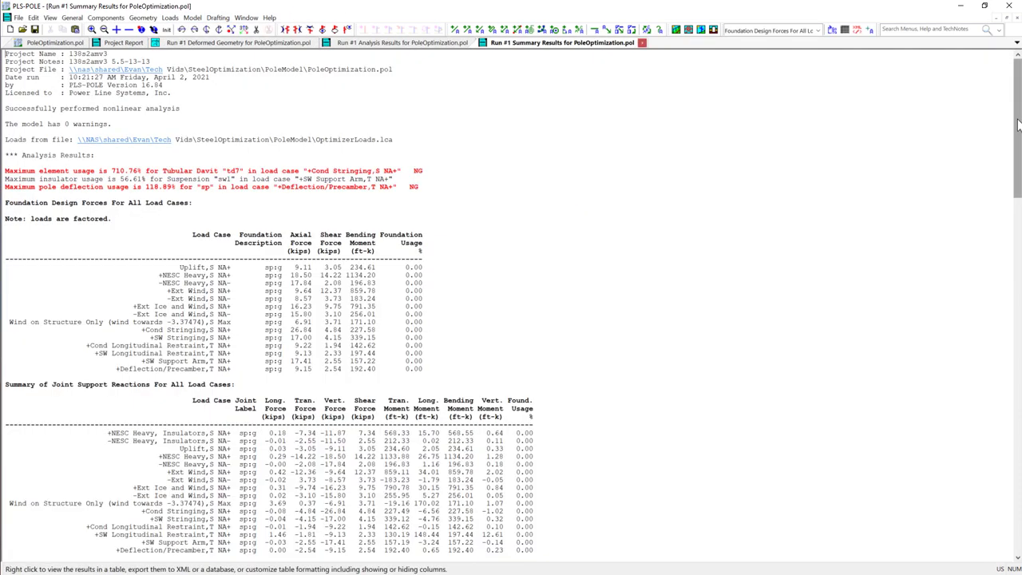
Review the Run #1 summary results and deformed geometry, then return to PoleOptimization.pol.
drag(1019, 124, 1006, 294)
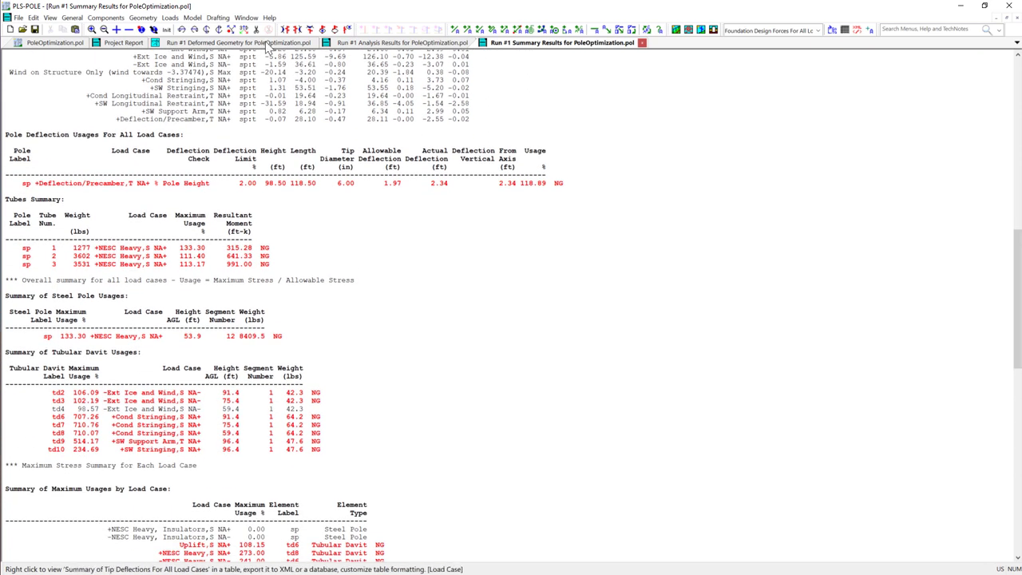
click(266, 44)
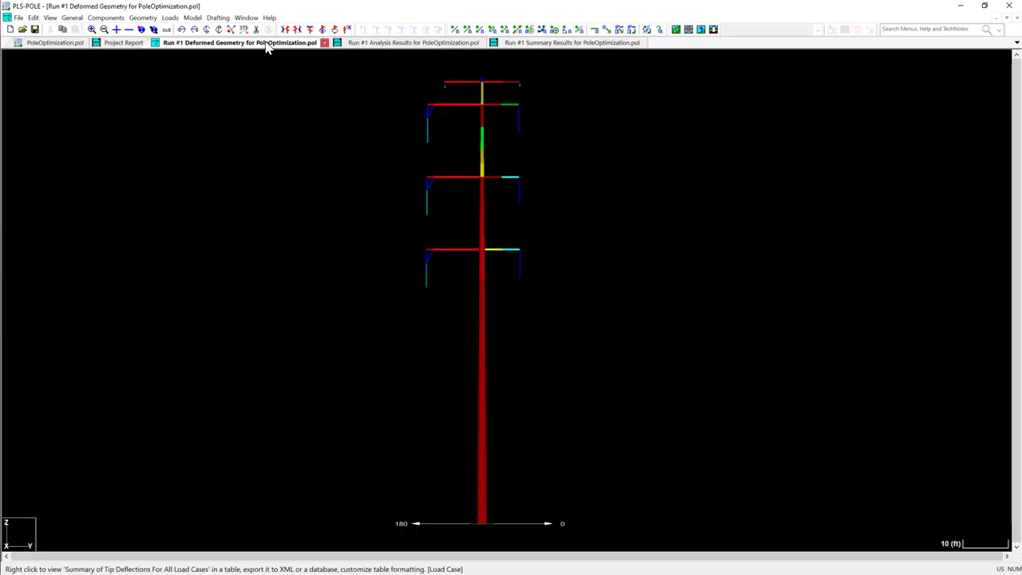
click(543, 46)
drag(1011, 244, 1008, 64)
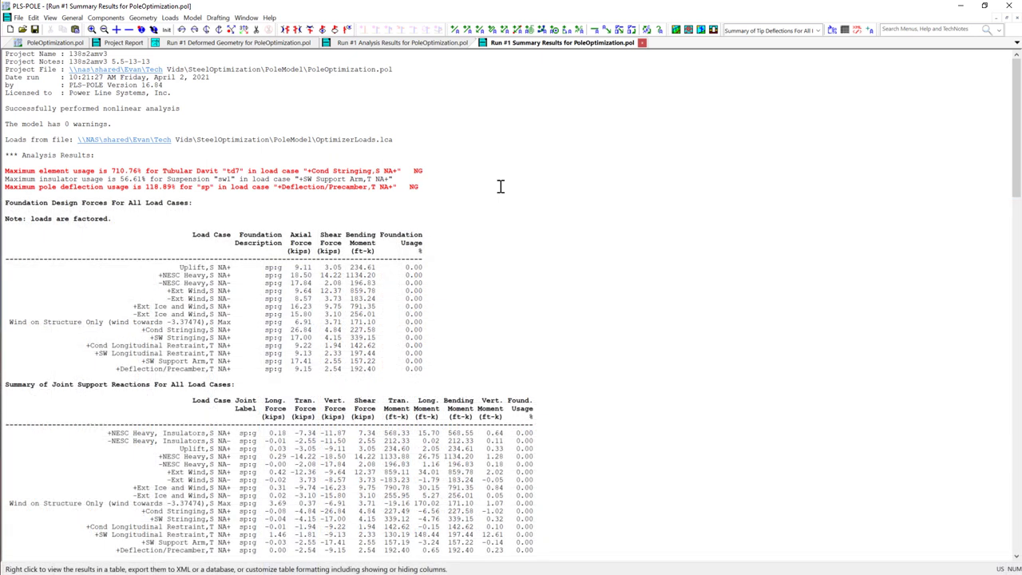
click(64, 46)
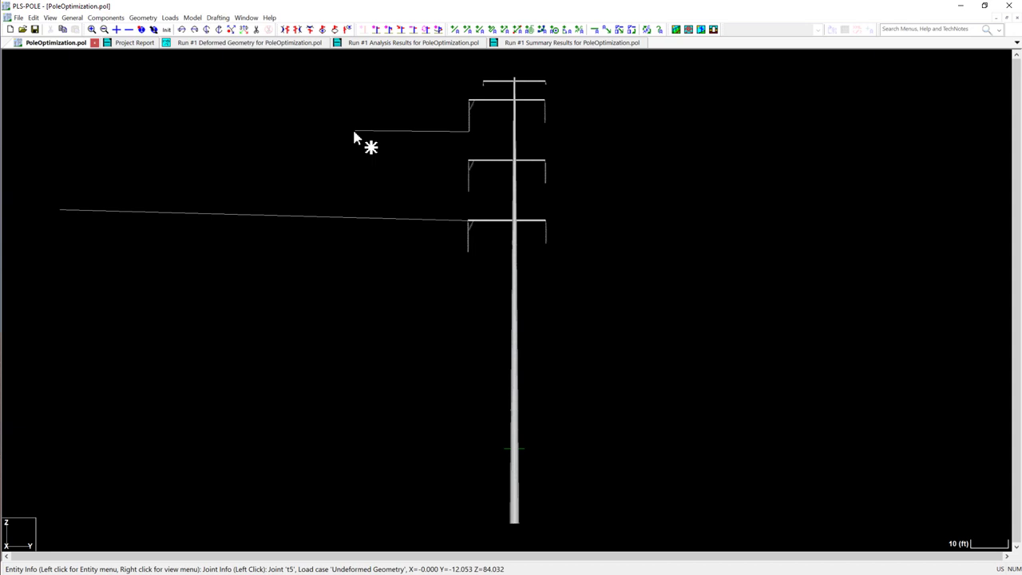
Show the Steel Pole Properties table with SPProp1: 6 in tip, 30 in base, 3 tubes.
drag(354, 134, 132, 48)
click(104, 19)
click(135, 49)
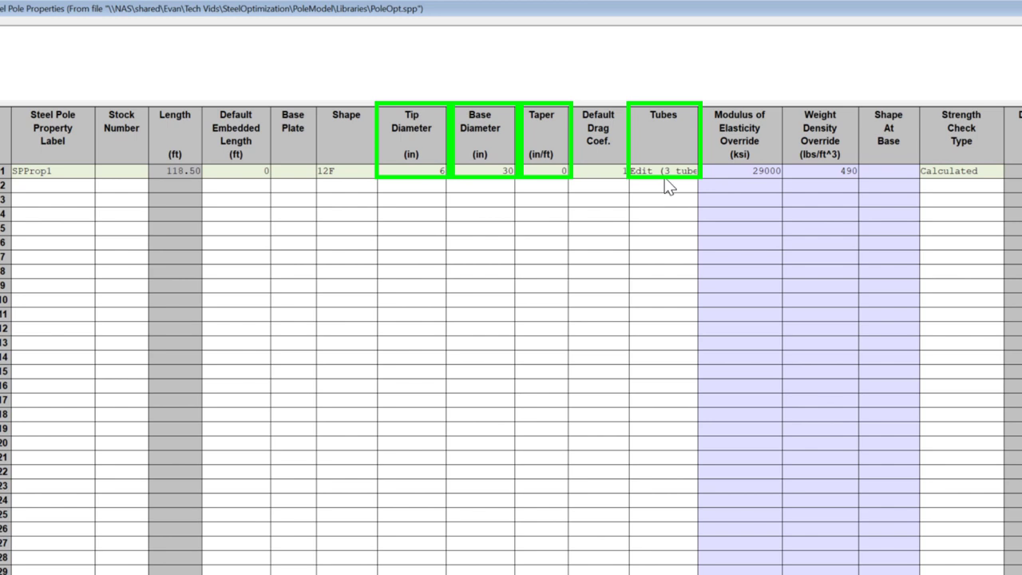
Show SPProp1's three tubes: 44.5, 46 and 32.95 ft, 65 ksi yield.
click(665, 177)
click(679, 175)
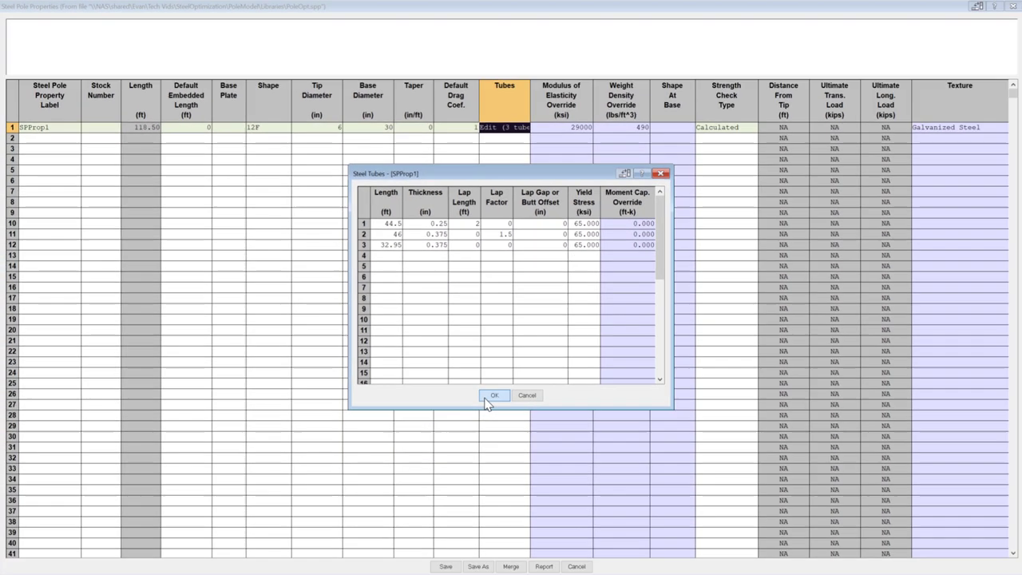
Save the steel pole properties and set up shaft optimization of pole sp labelled STR100-OPT1.
click(493, 396)
click(444, 567)
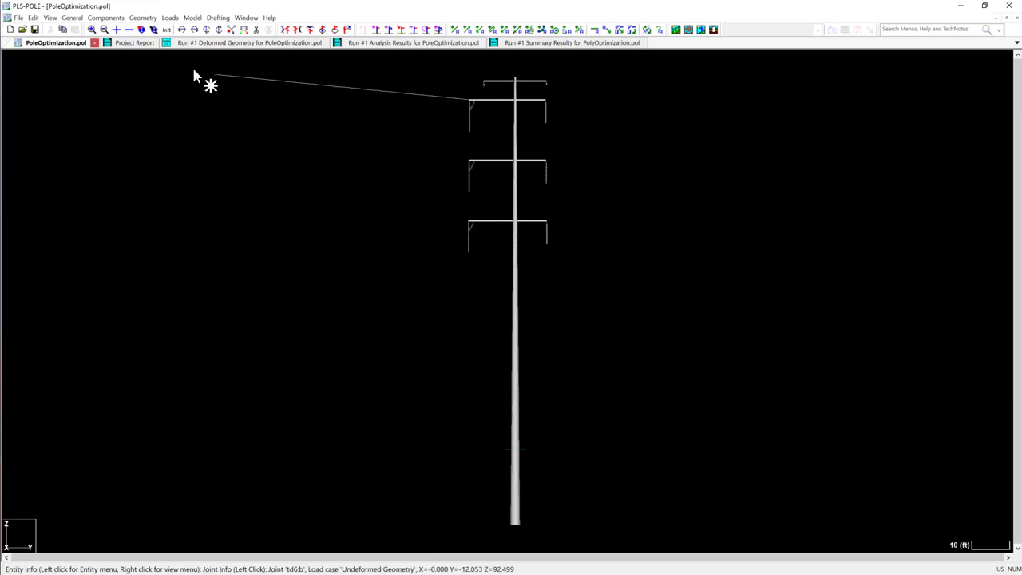
click(193, 17)
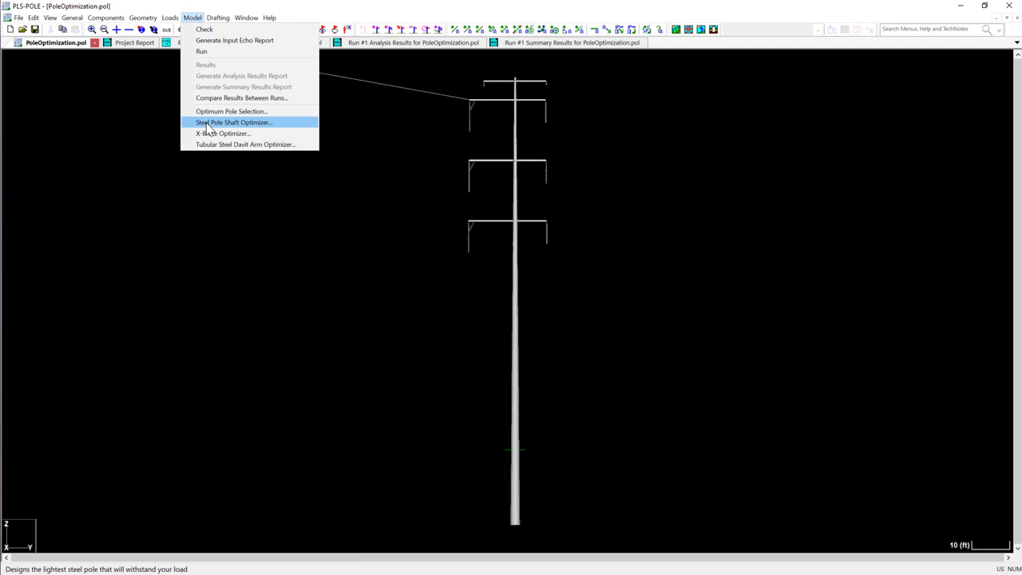
click(284, 124)
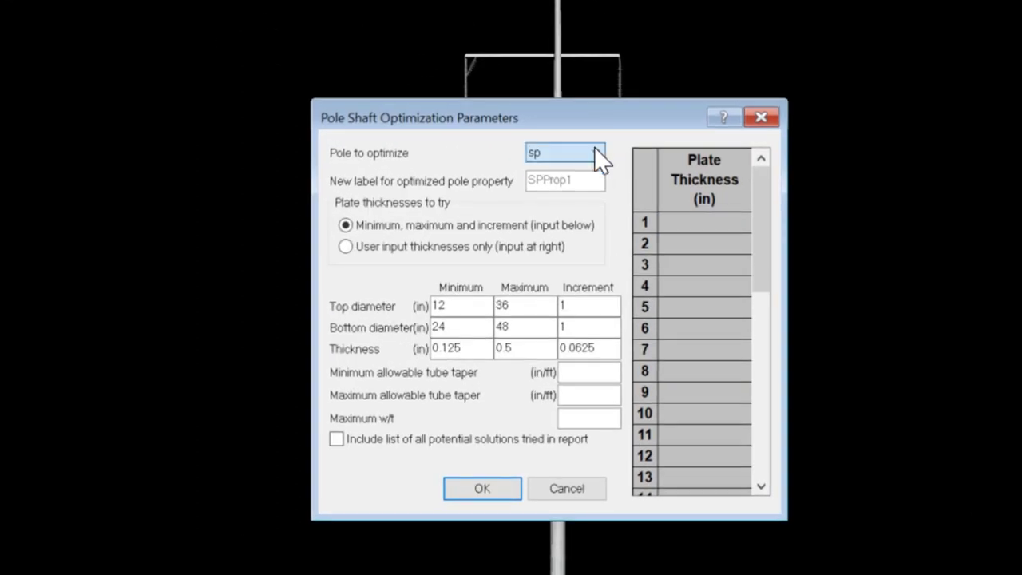
click(594, 149)
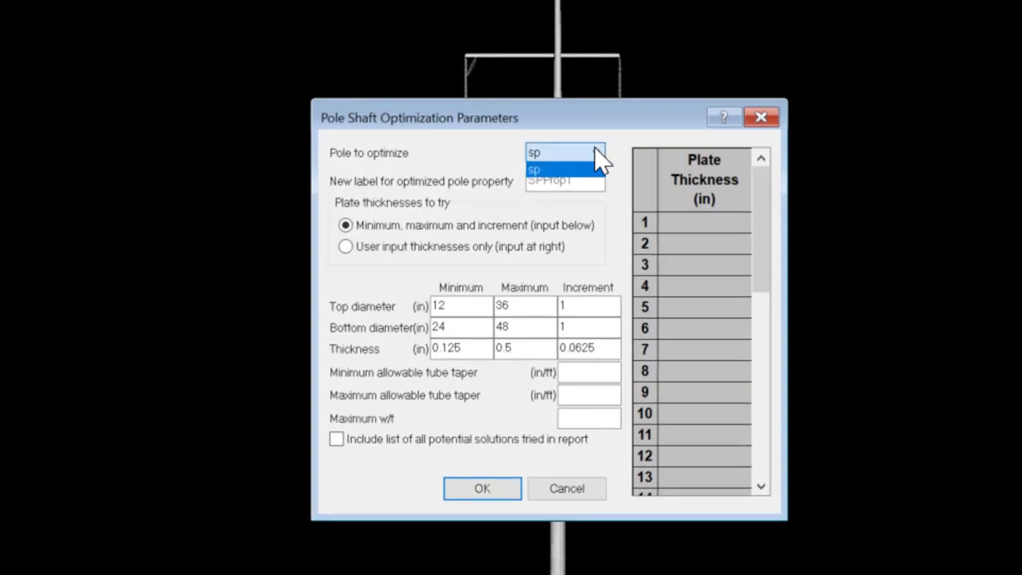
click(595, 149)
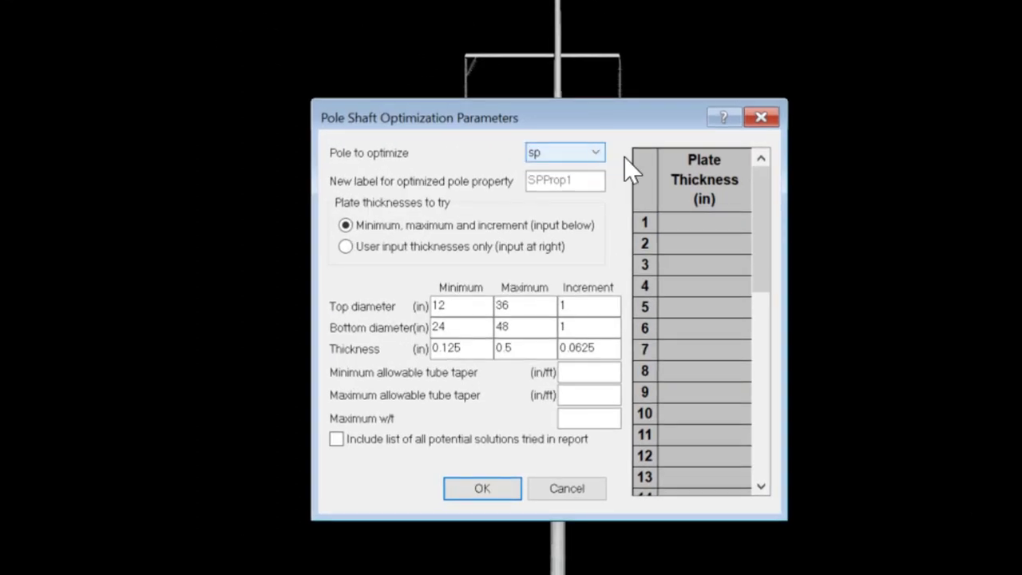
click(591, 183)
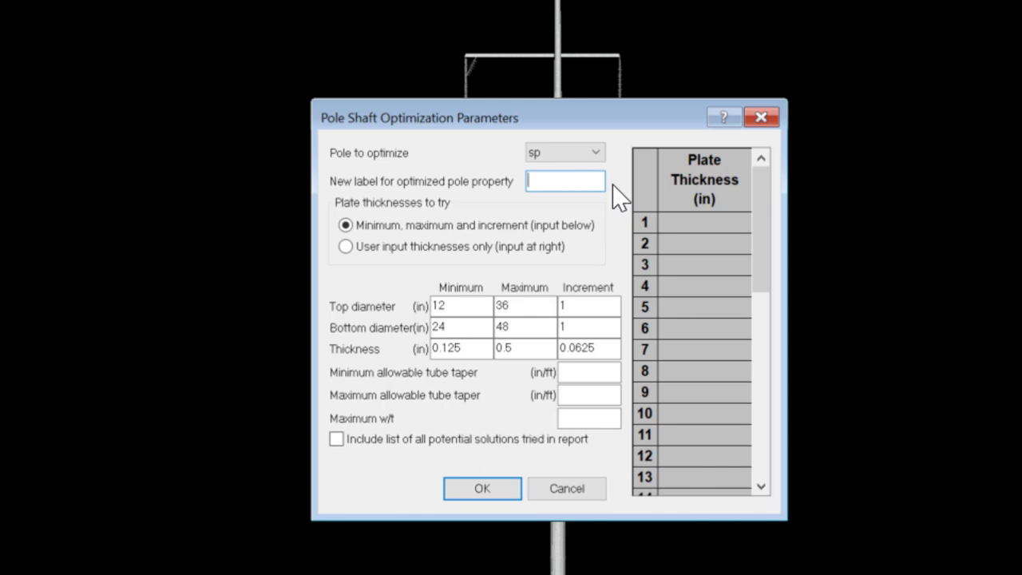
text(STR100-OPT)
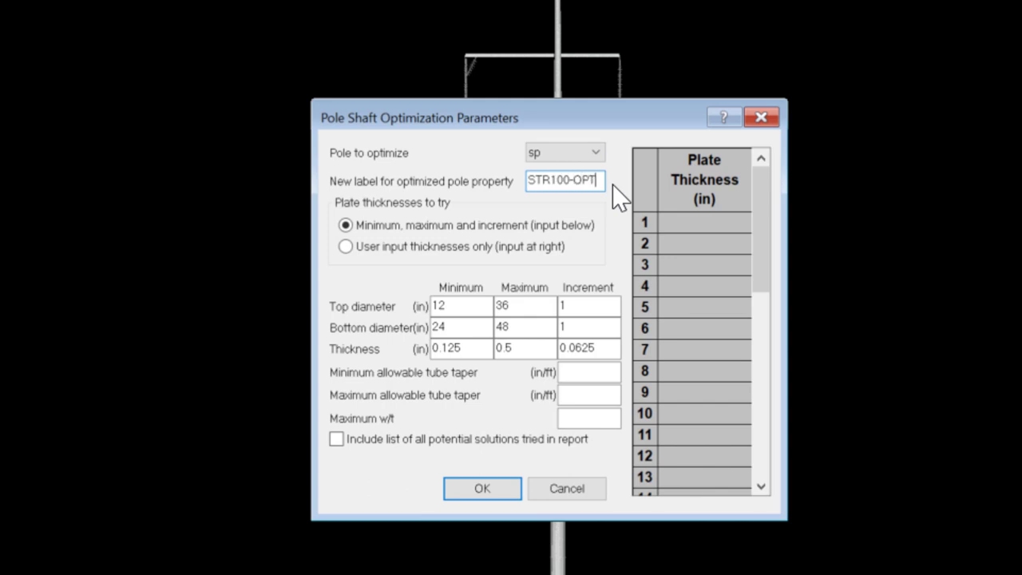
text(1)
click(343, 247)
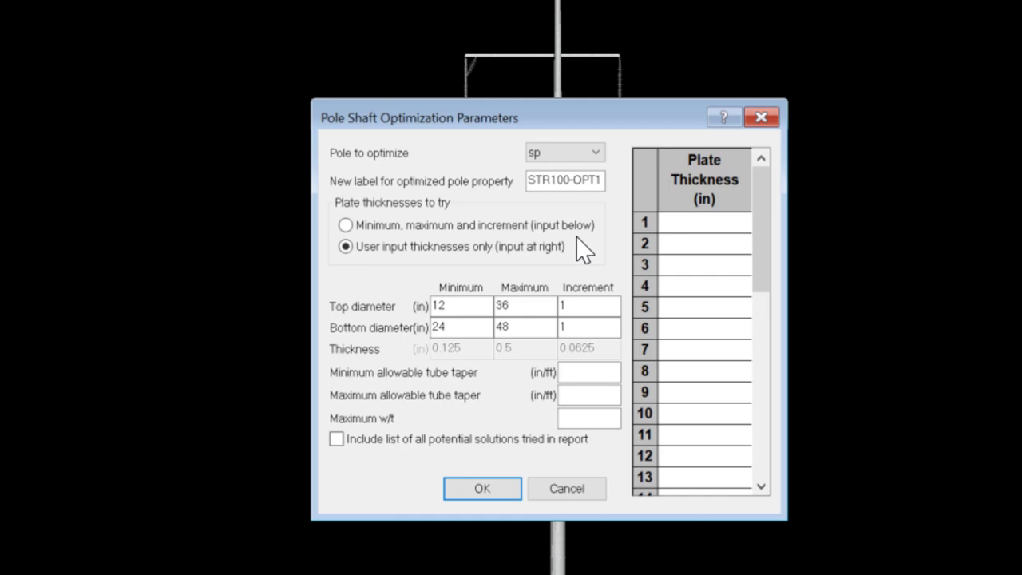
mouse_move(763, 190)
mouse_down()
mouse_move(771, 385)
mouse_move(762, 173)
mouse_up()
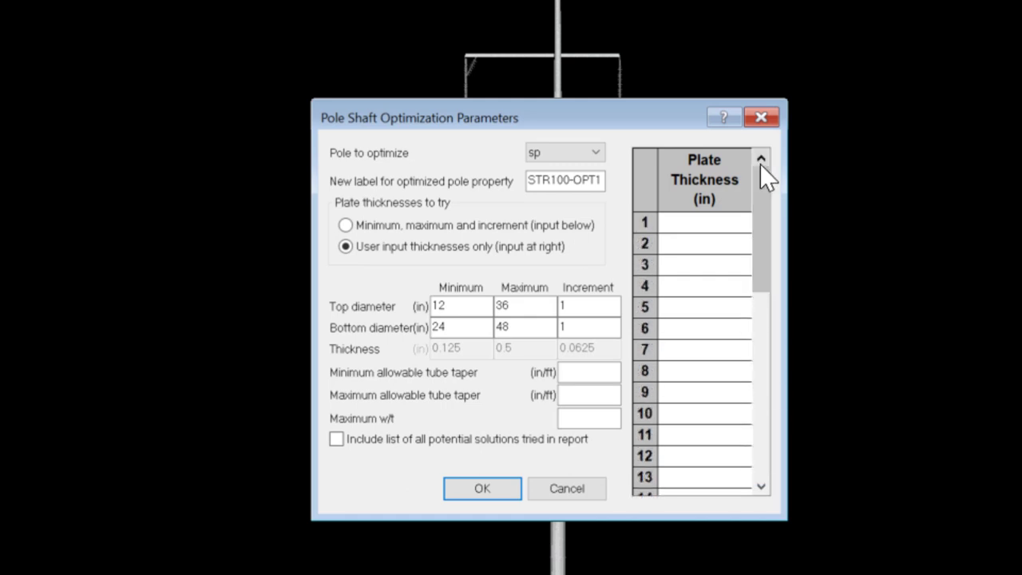
click(345, 226)
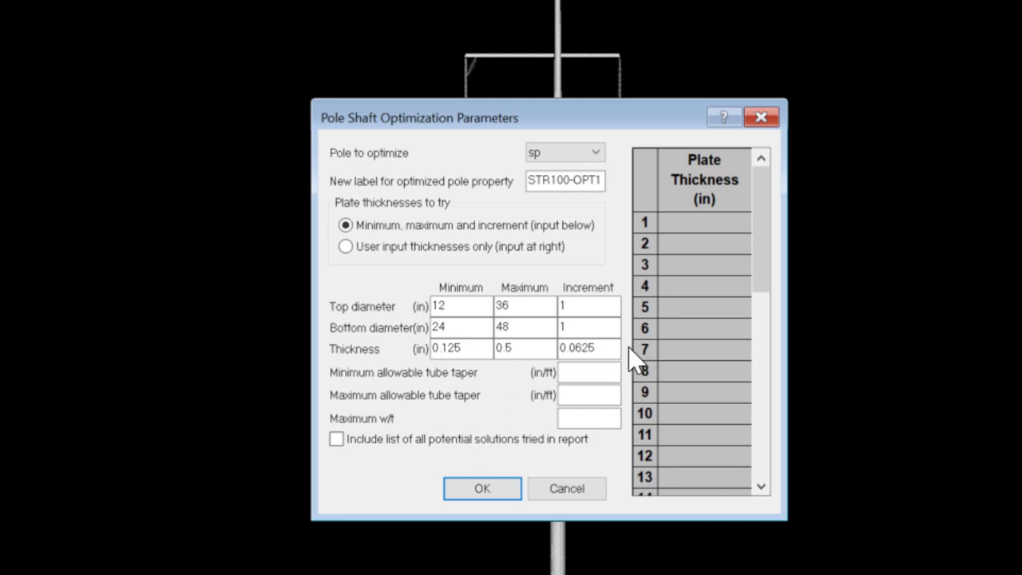
Set the thickness increment to =1/16, giving 0.0625 in.
click(612, 349)
click(611, 349)
key(BackSpace)
key(BackSpace)
key(BackSpace)
key(BackSpace)
key(BackSpace)
key(BackSpace)
text(=1/1)
text(6)
key(Tab)
mouse_move(591, 377)
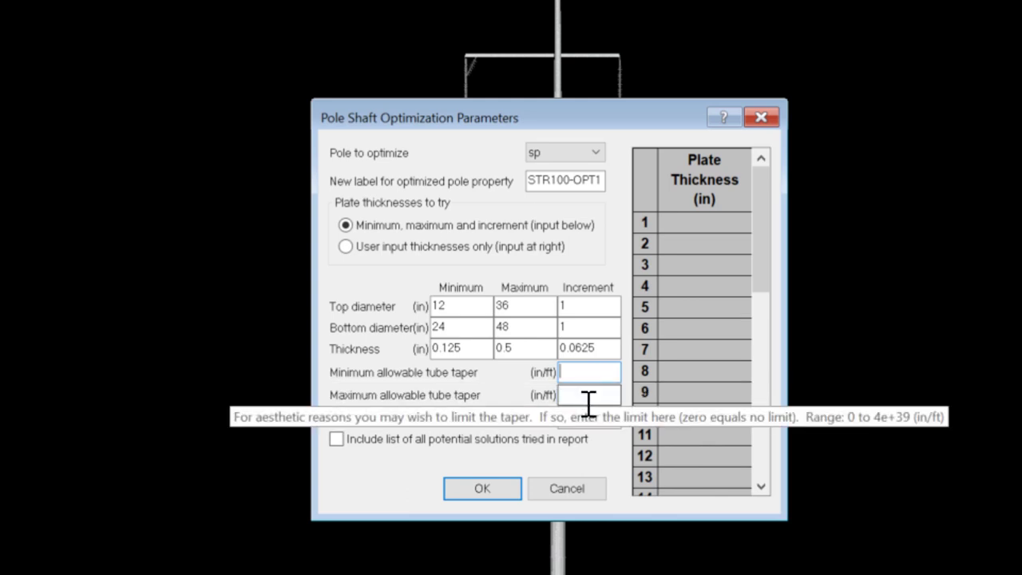
mouse_move(587, 412)
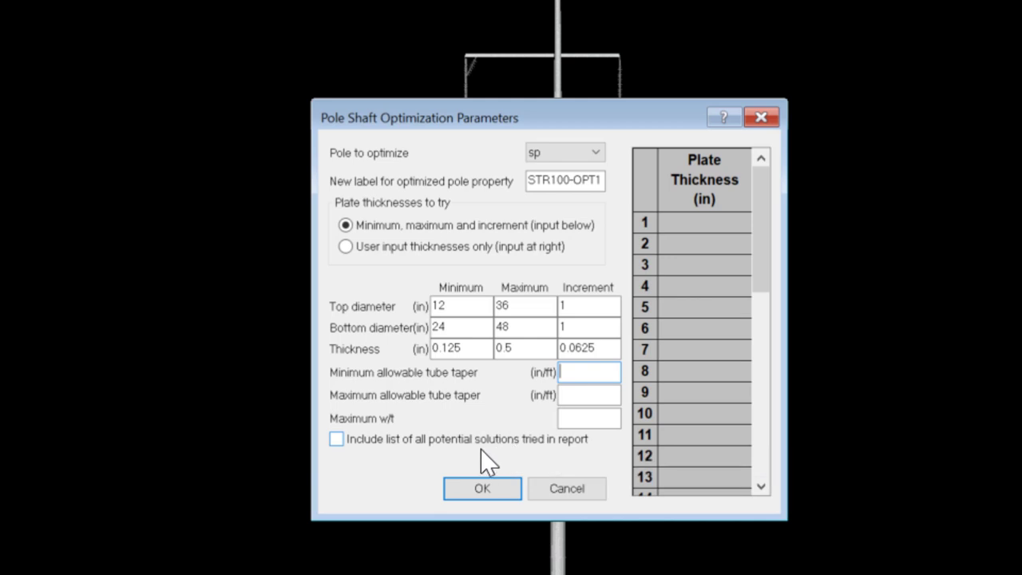
Run the STR100-OPT1 shaft optimization, accepting the fixed tube overlap warning.
click(450, 488)
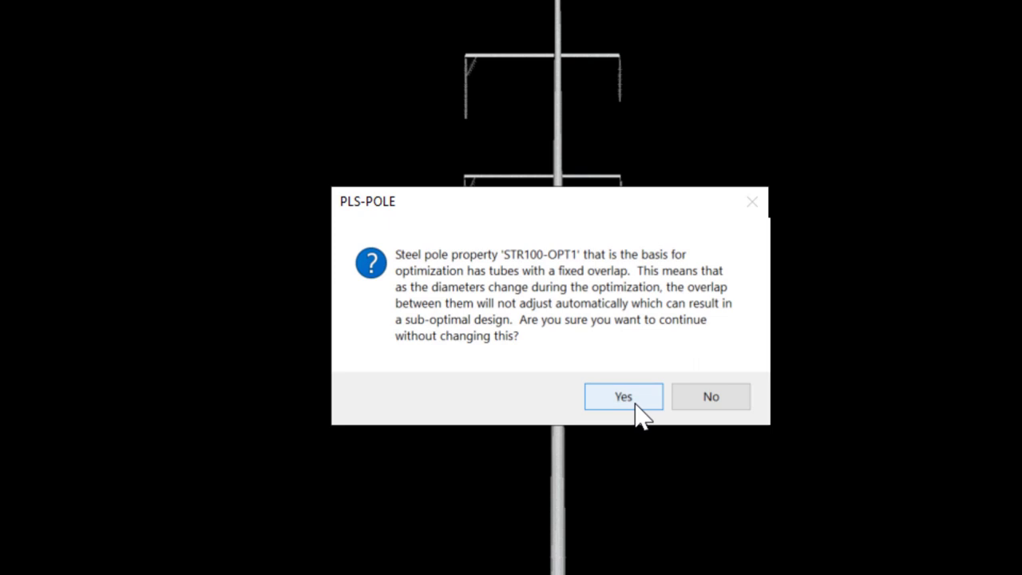
click(624, 397)
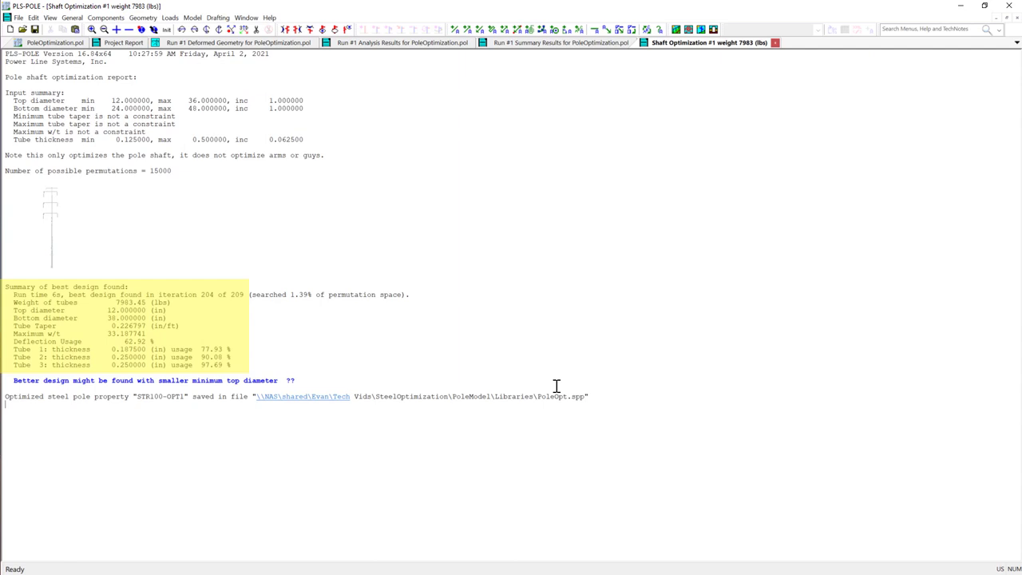
Close the optimization report showing 7983.45 lbs, 12 in top, 38 in bottom.
click(774, 44)
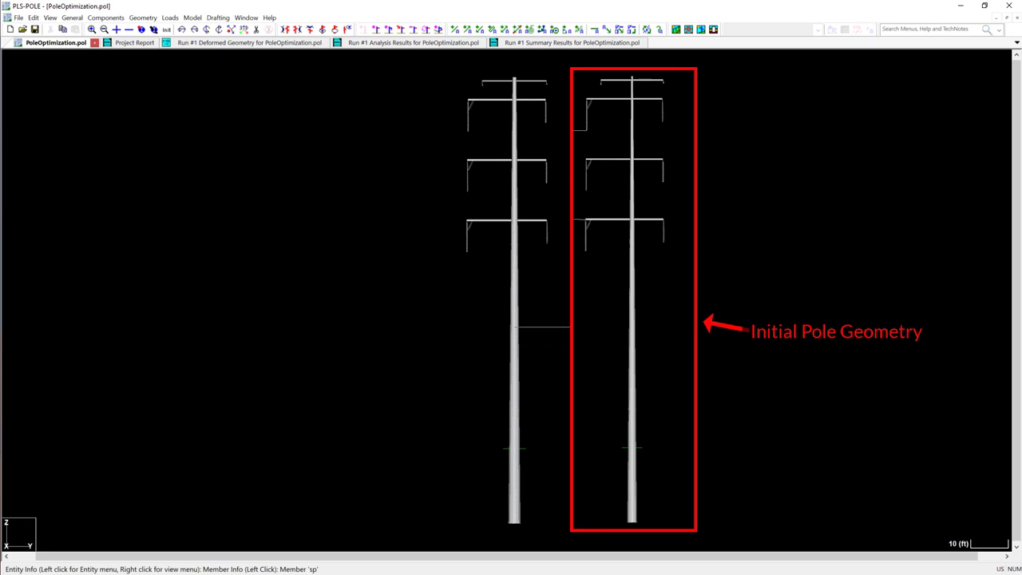
click(105, 18)
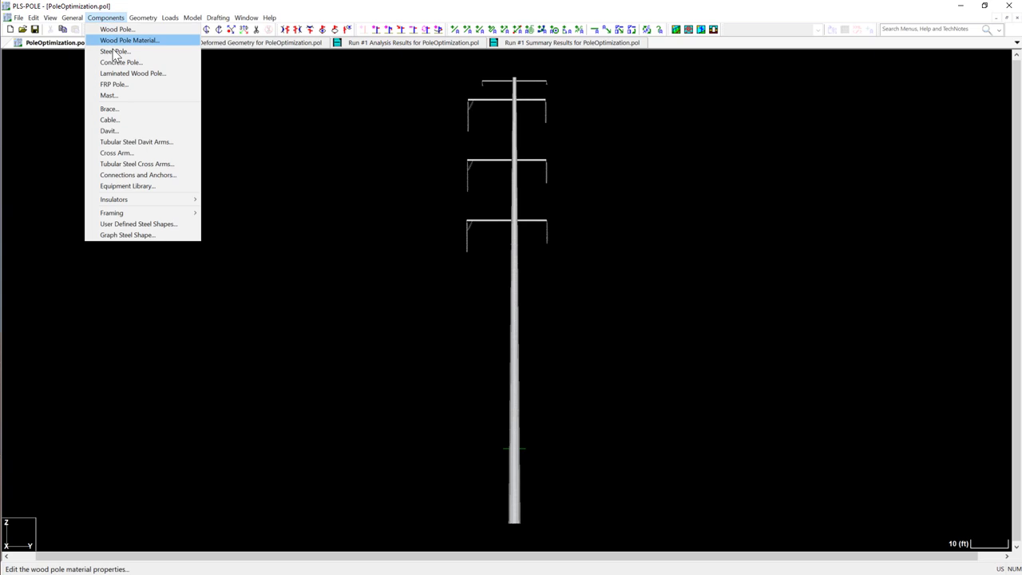
click(145, 51)
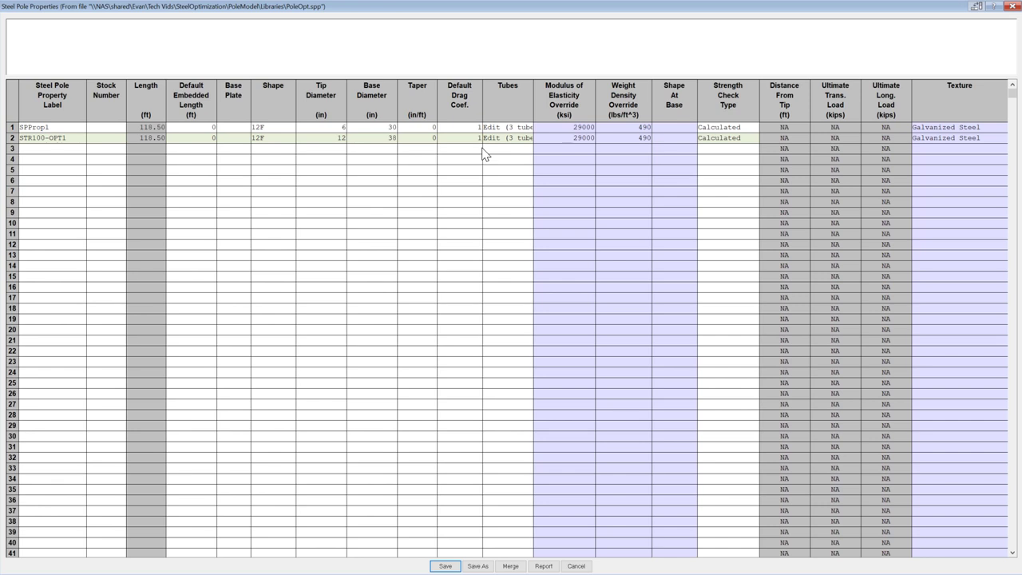
click(497, 138)
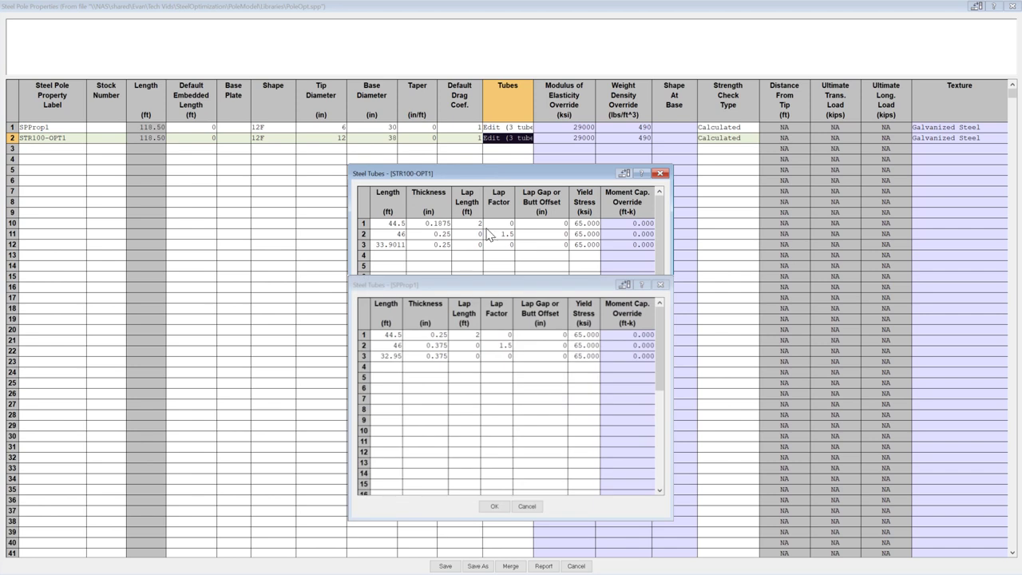
click(440, 565)
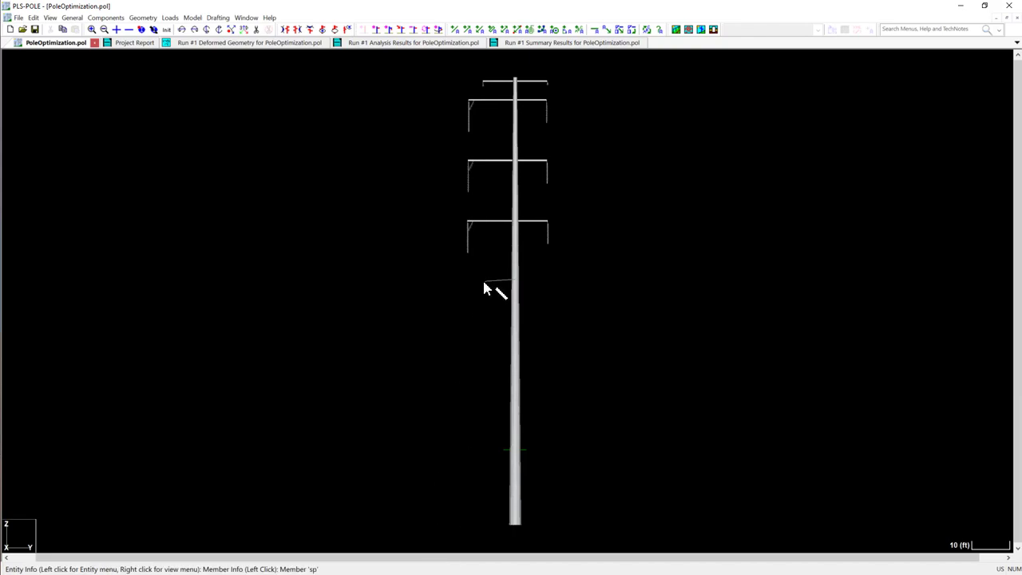
Open the tubular davit arm property table and review the LTDVProp arm's joint offsets.
click(105, 17)
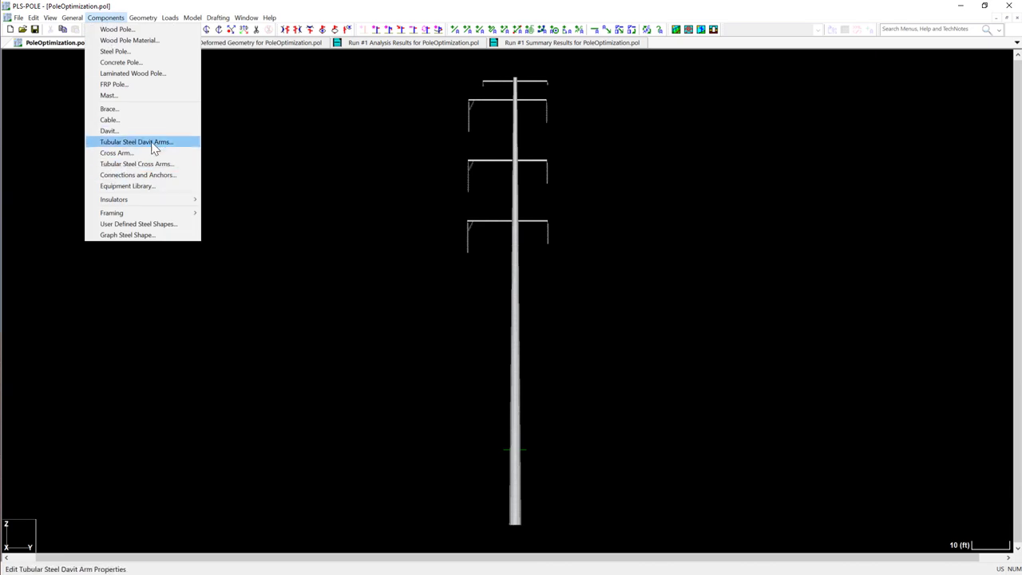
click(187, 145)
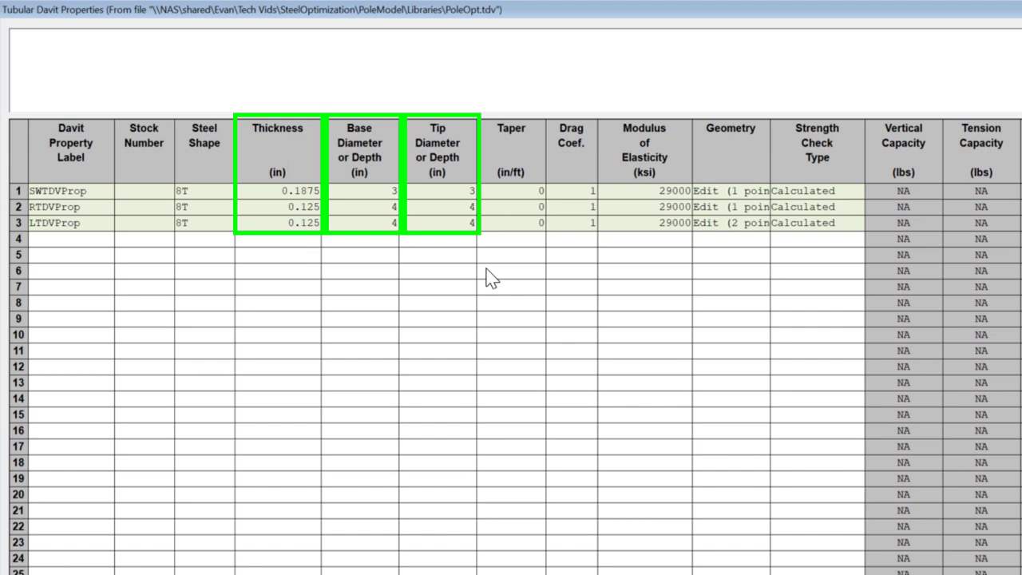
click(739, 223)
click(739, 224)
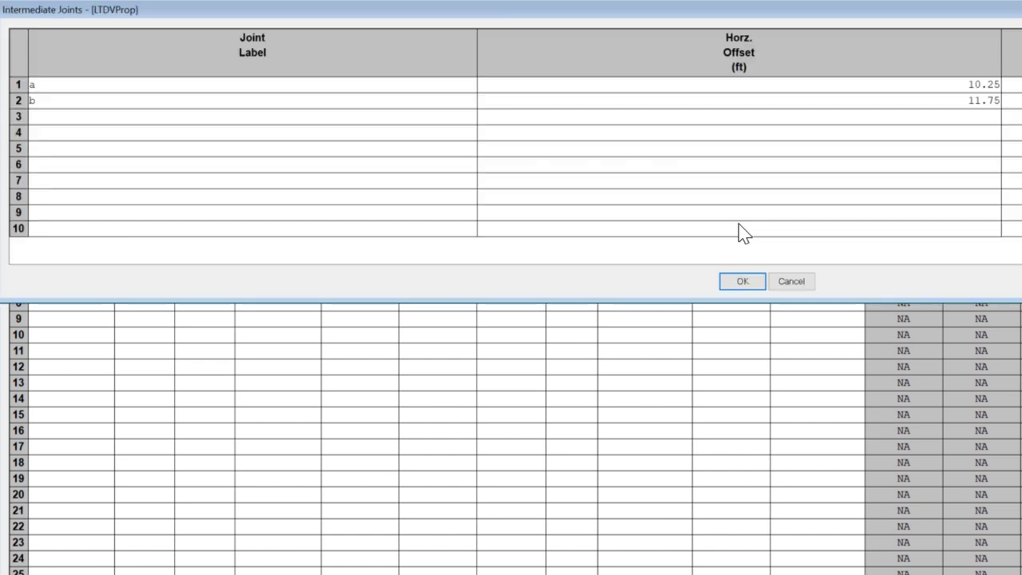
click(735, 280)
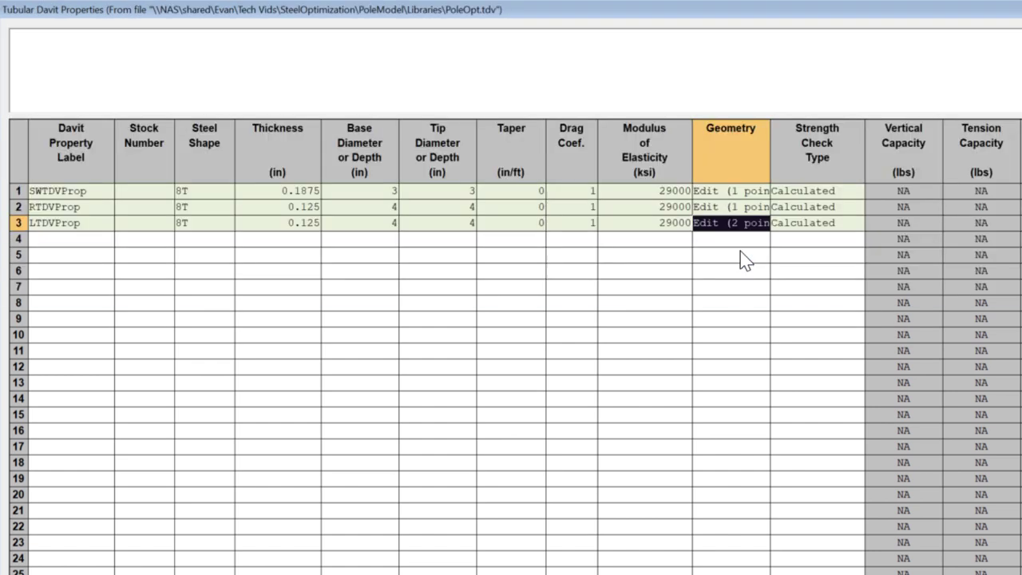
Review the RTDVProp arm's intermediate joint offsets.
click(751, 210)
click(750, 209)
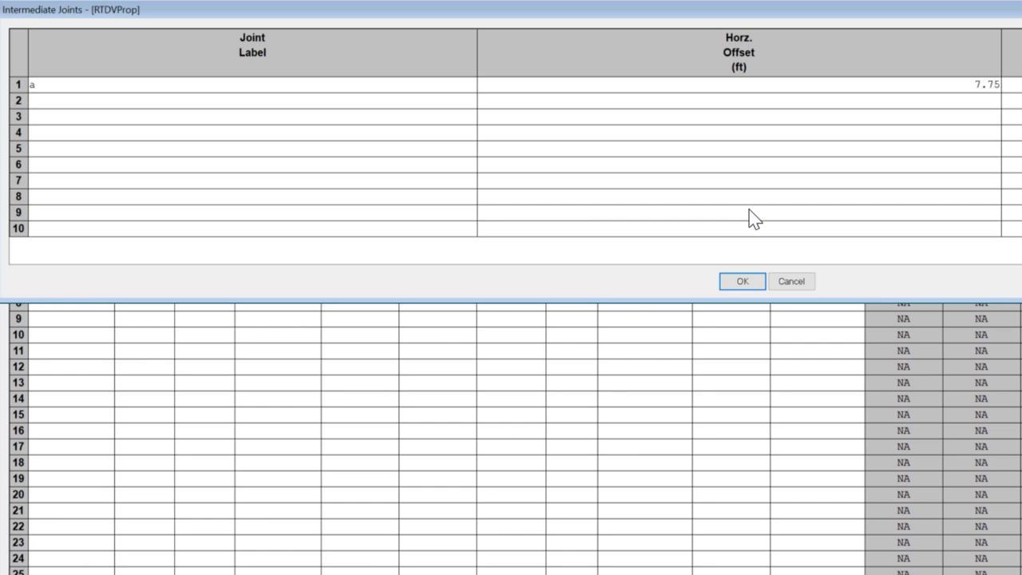
click(730, 281)
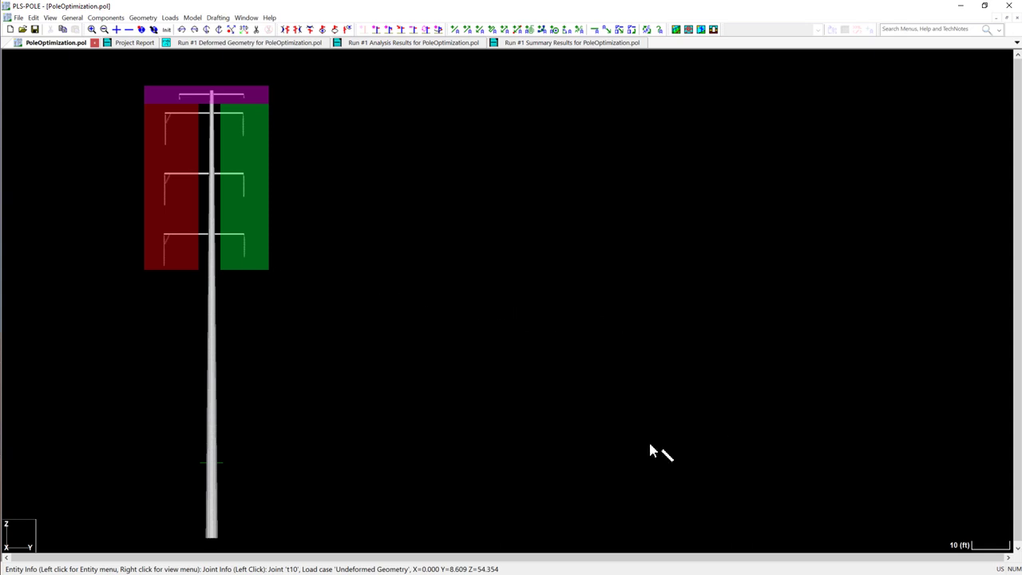
Close the davit arm table after checking connectivity of td2–td10 with the RTCOND-OPT, LTCOND-OPT and SWARM-OPT sets.
click(573, 459)
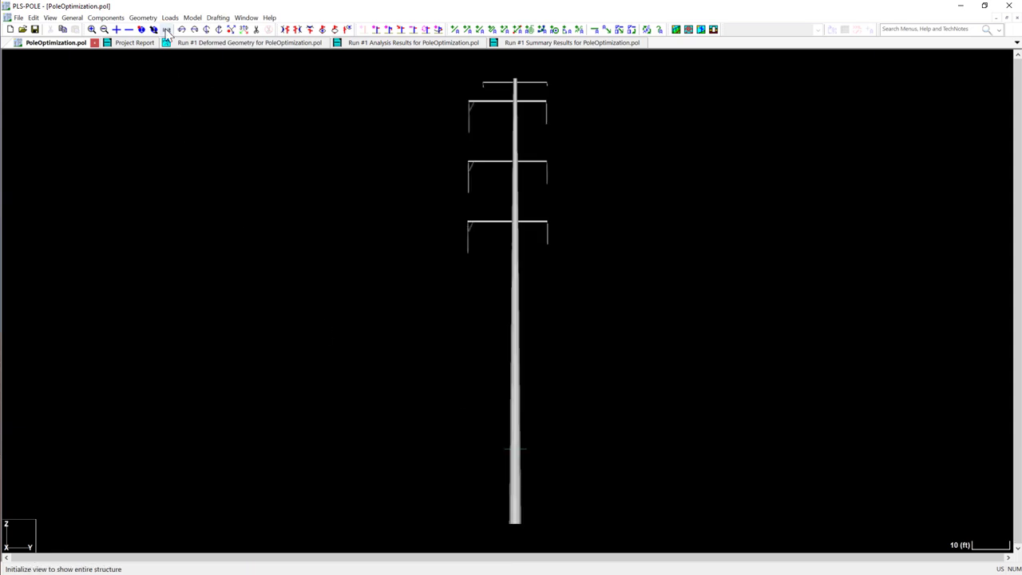
click(199, 44)
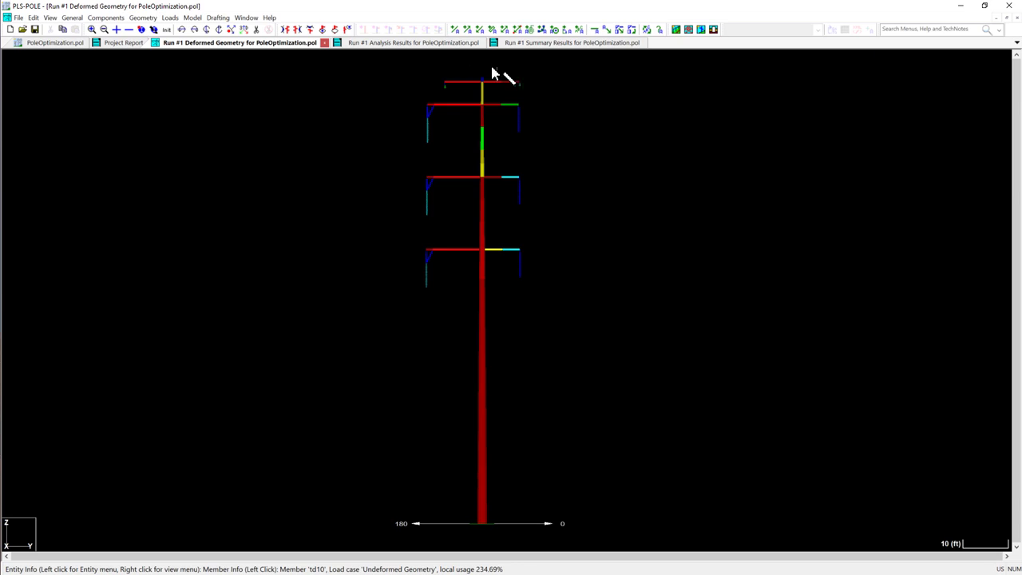
drag(465, 63, 44, 54)
click(40, 45)
click(193, 17)
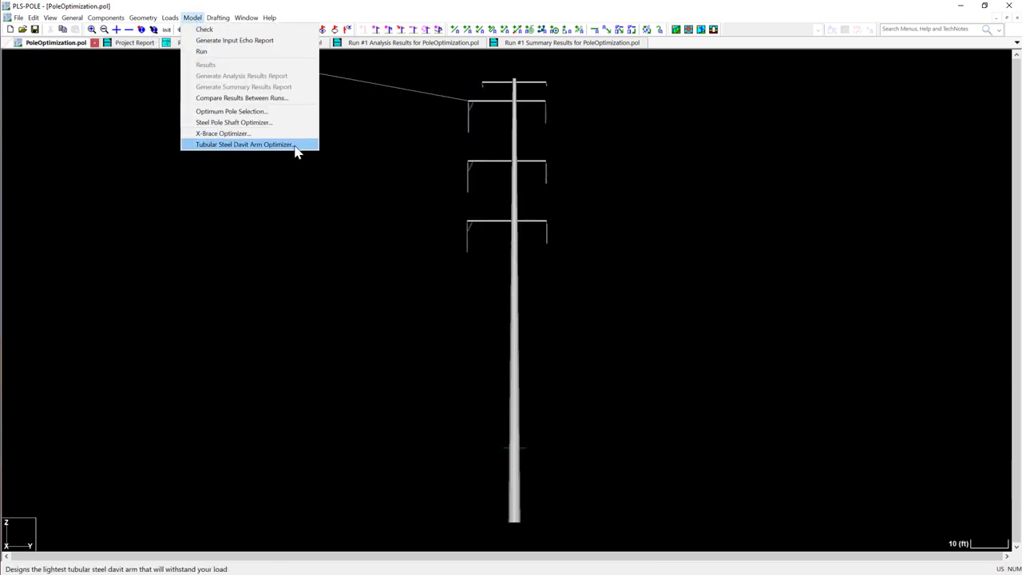
Dismiss the Model menu and launch the Tubular Steel Davit Arm Optimizer for top arm td9.
key(Escape)
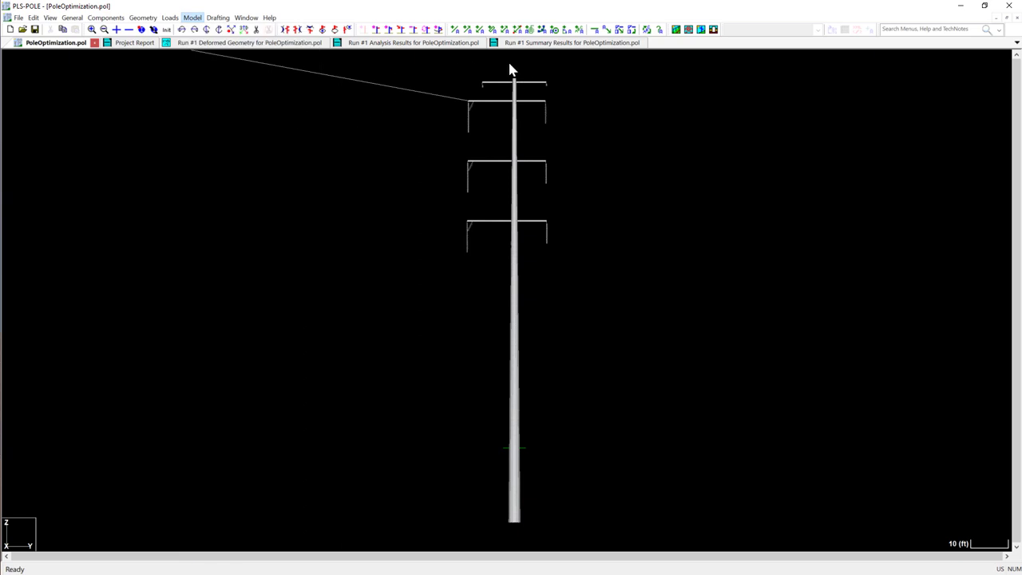
key(Escape)
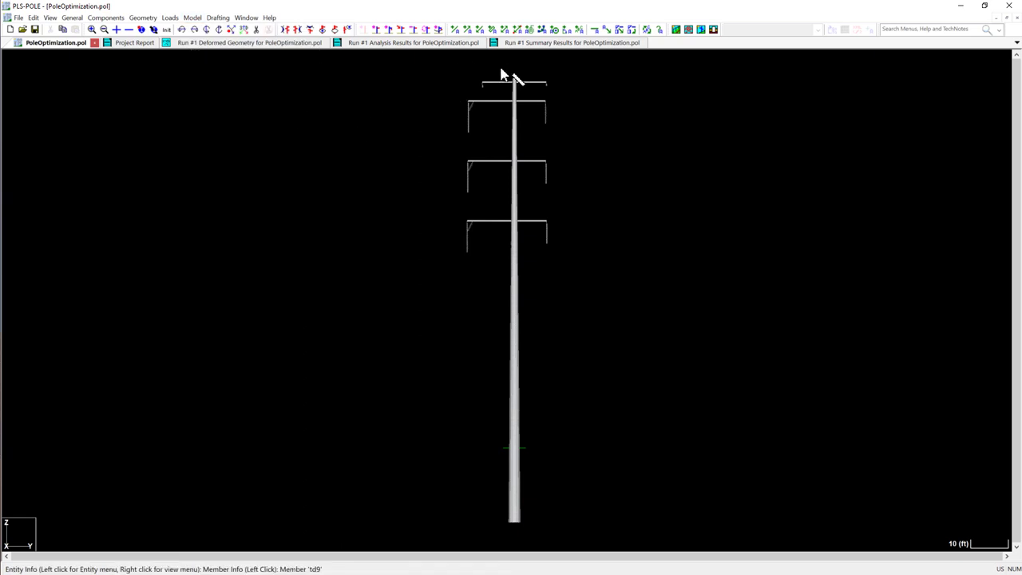
click(501, 75)
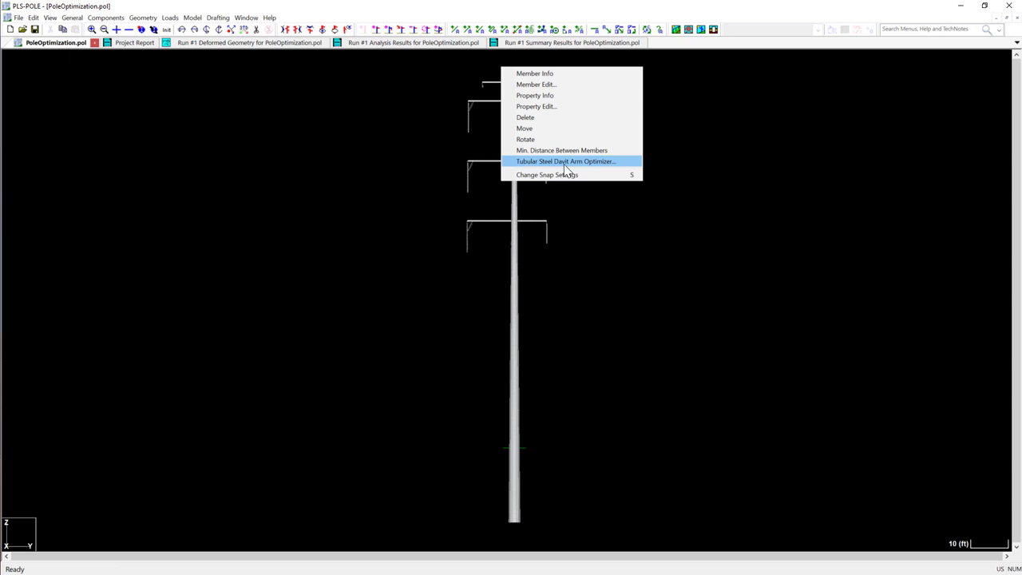
click(618, 162)
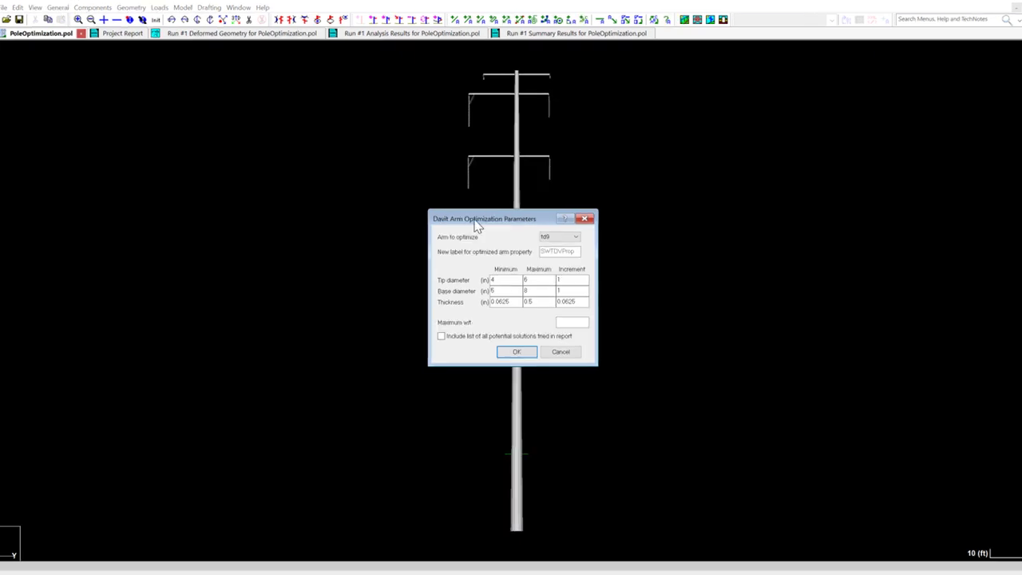
Keep td9 as the arm to optimize and relabel its optimized property SWARM-OPT.
click(594, 230)
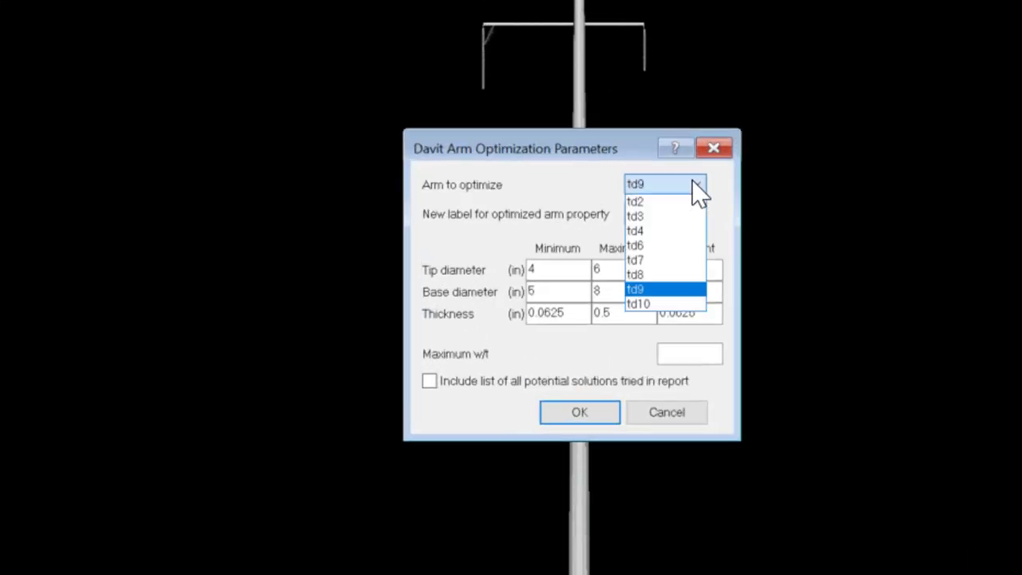
click(697, 189)
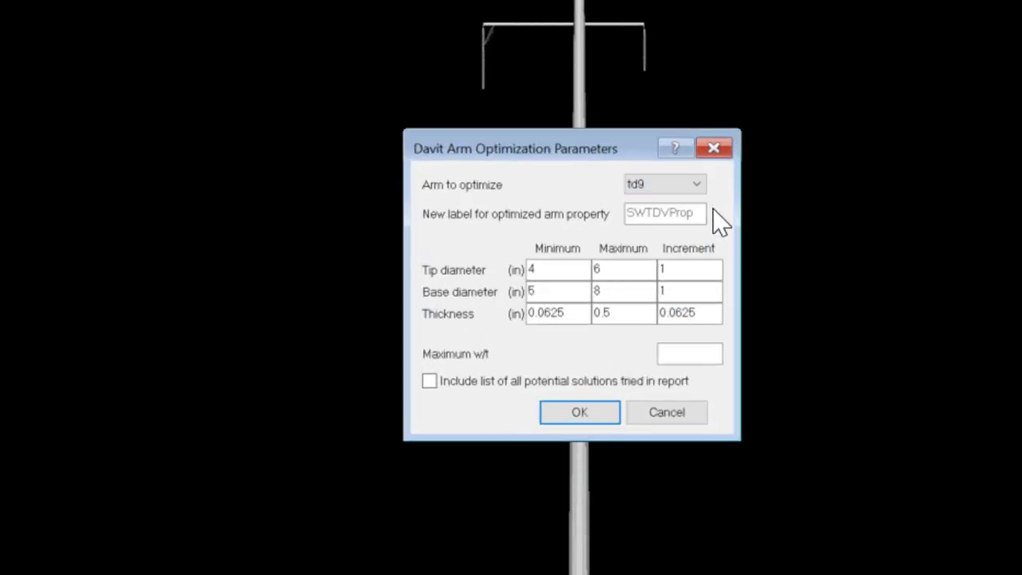
double_click(686, 213)
key(BackSpace)
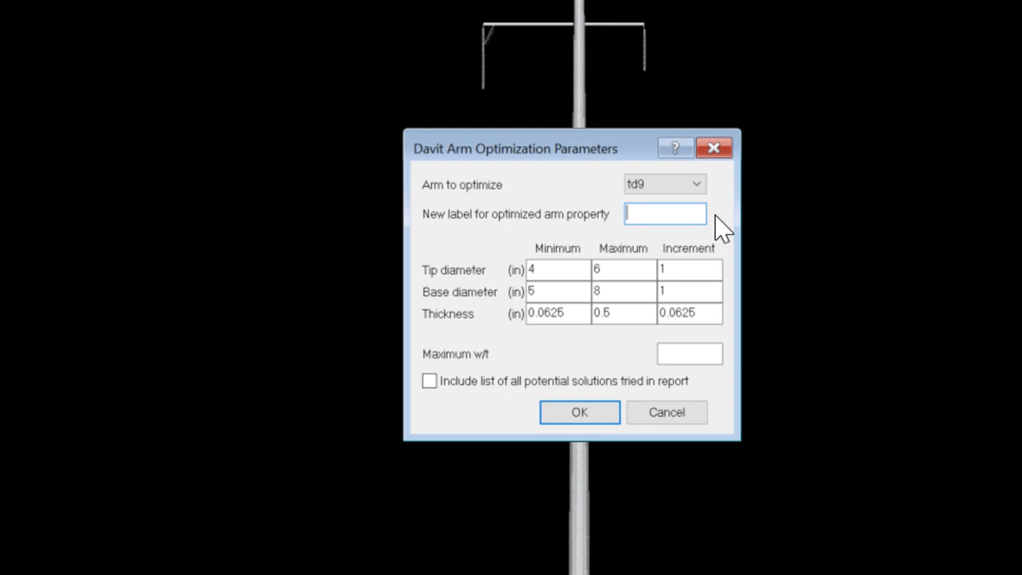
text(SWARM-OPT)
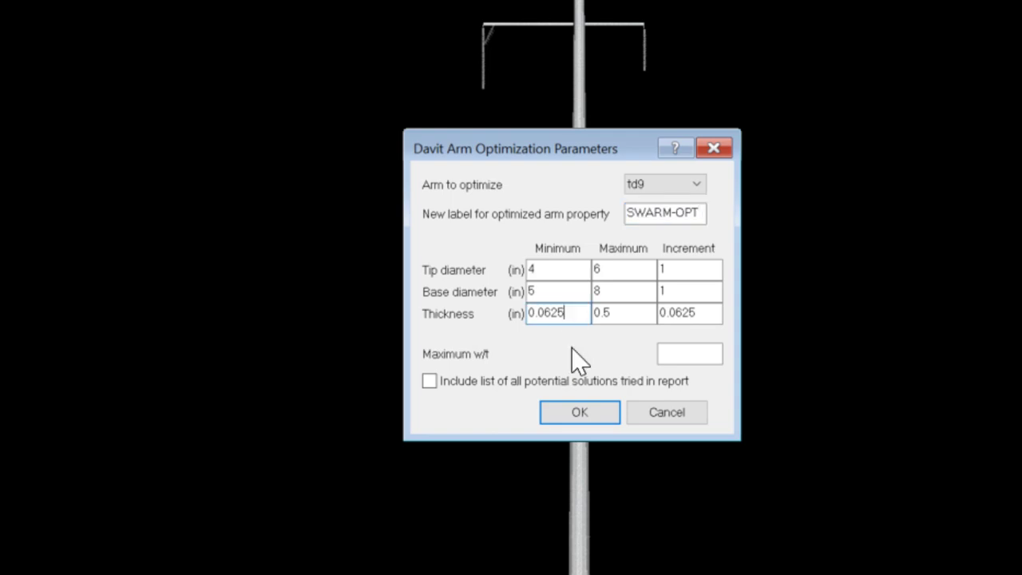
Set the minimum thickness to 1/16 and replace SWTDVProp with SWARM-OPT on all matching arms.
double_click(574, 315)
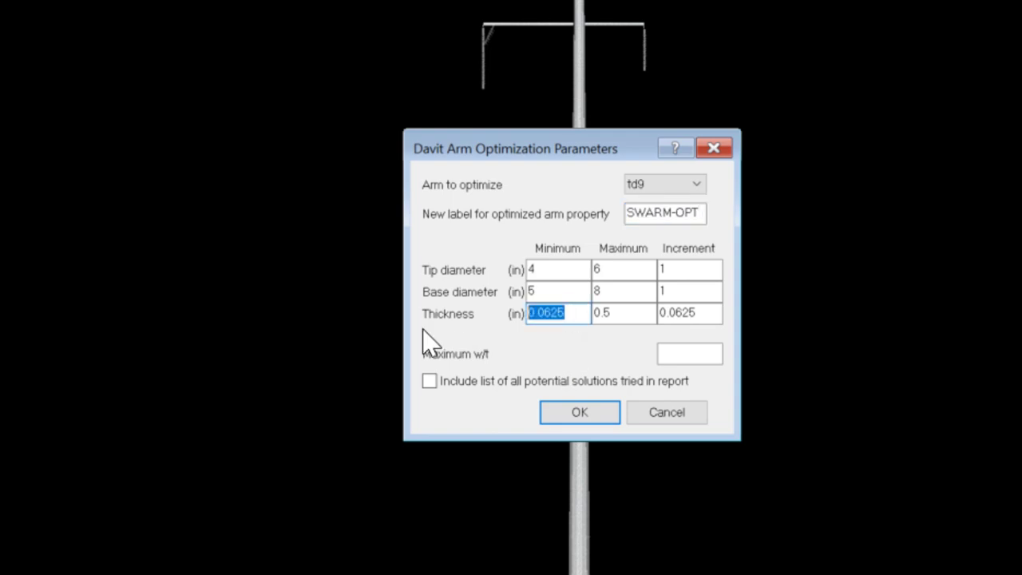
text(=1/16)
key(Tab)
key(Tab)
key(Tab)
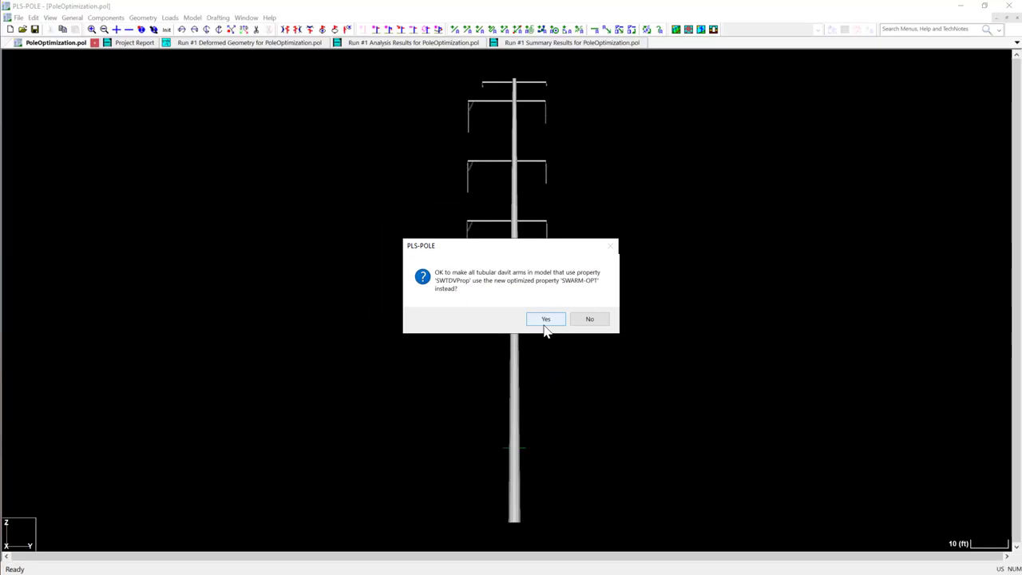
click(545, 321)
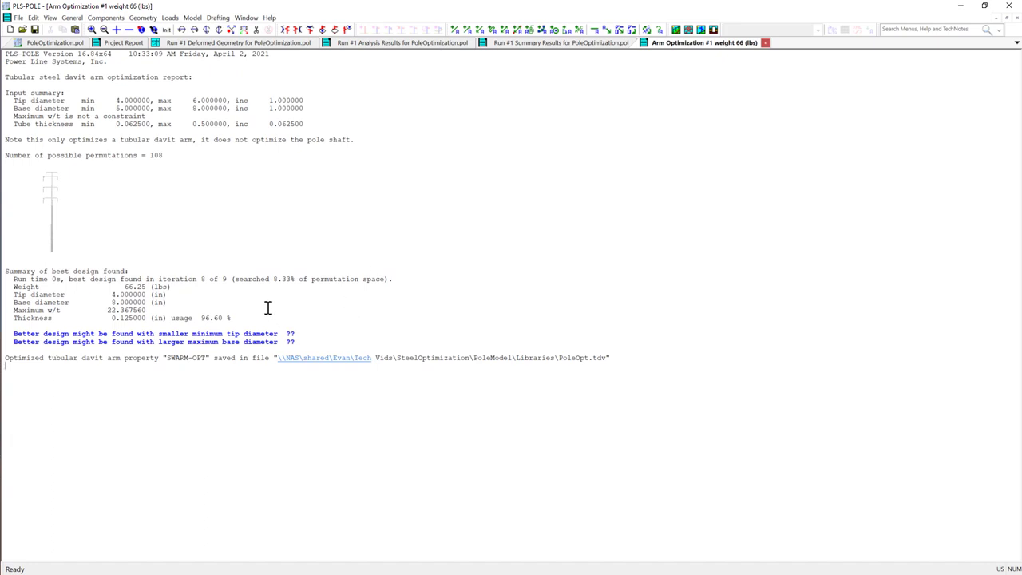
Switch to the Run #1 Deformed Geometry tab for PoleOptimization.pol.
click(232, 43)
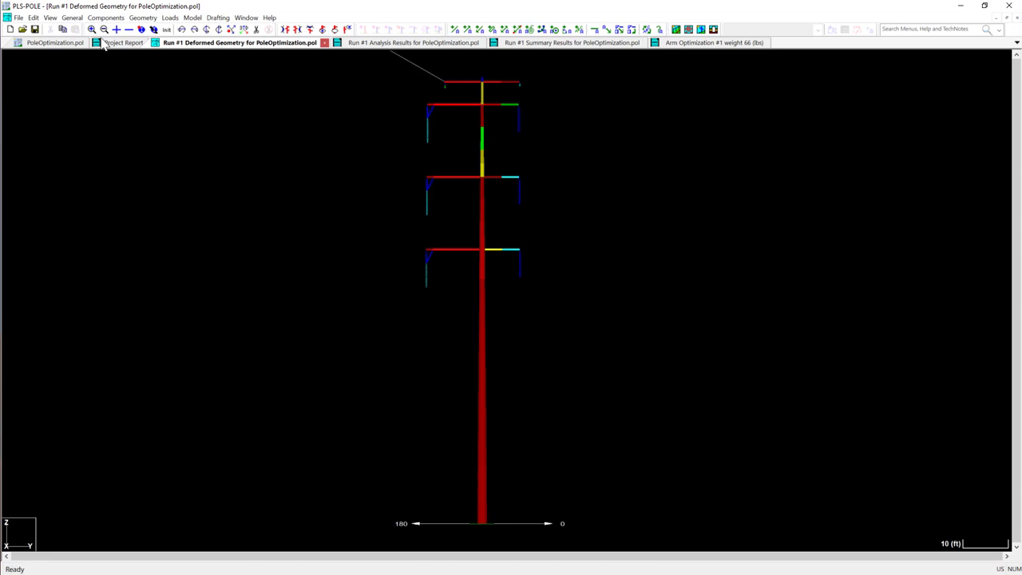
Optimize top davit arm td6 as LTCOND-OPT and apply it to all LTDVProp arms.
click(54, 43)
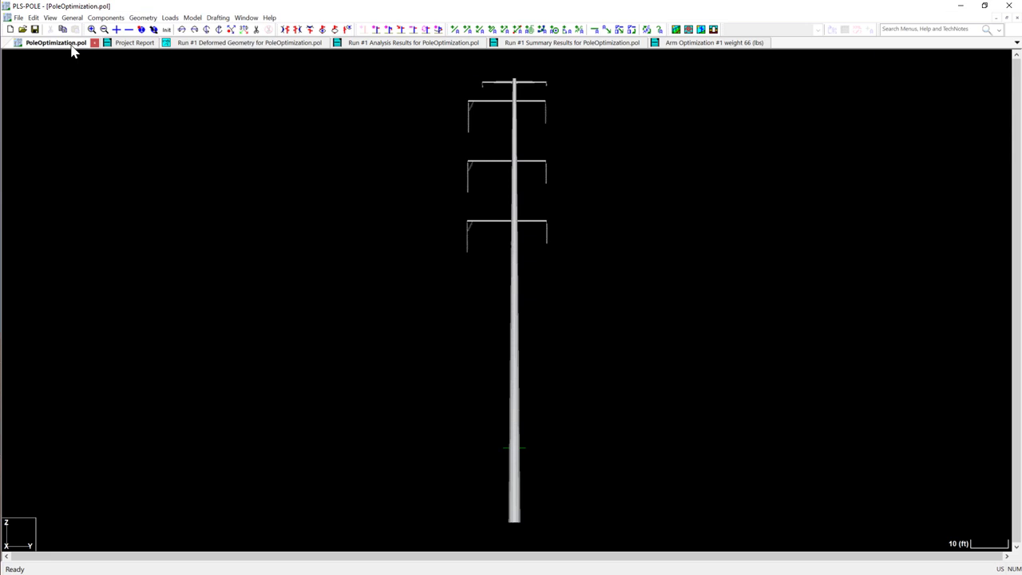
right_click(505, 101)
click(595, 193)
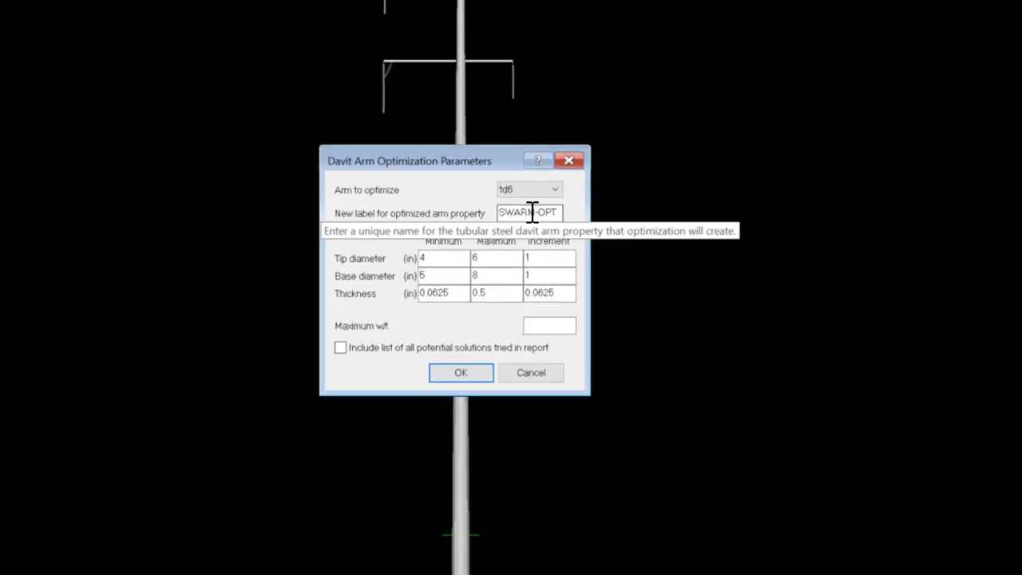
double_click(533, 212)
text(LTCOND-OPT)
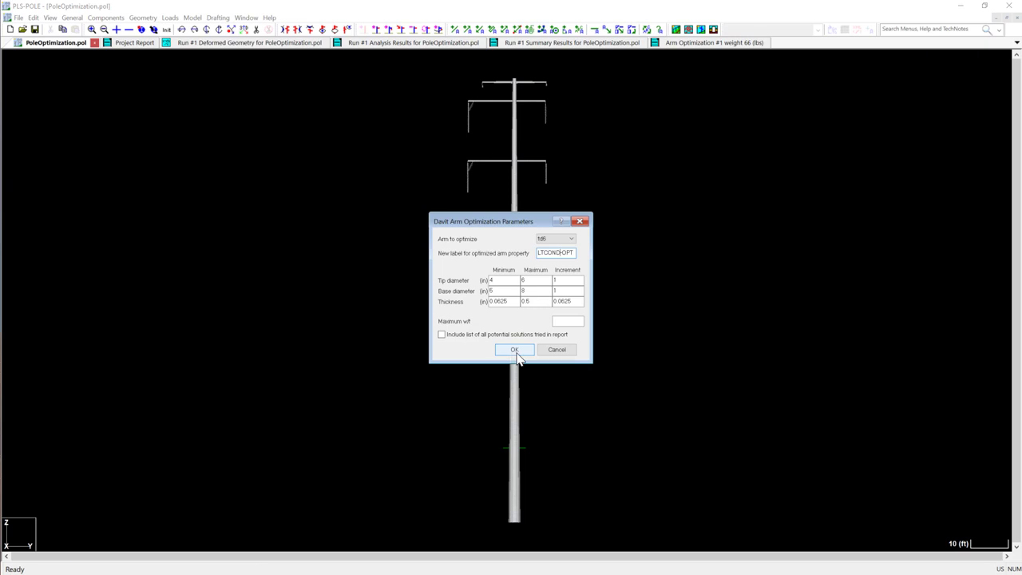
click(515, 351)
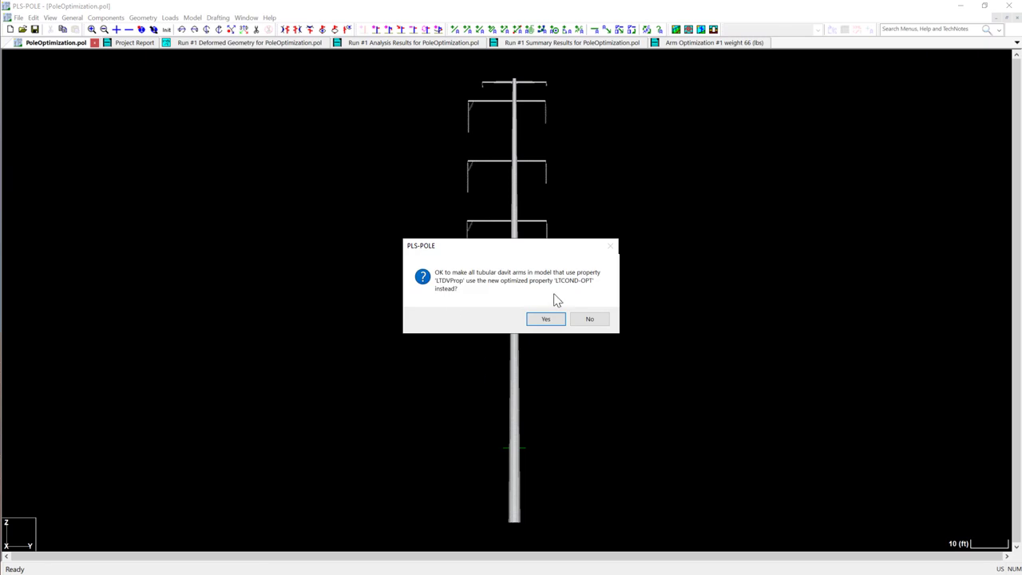
click(558, 324)
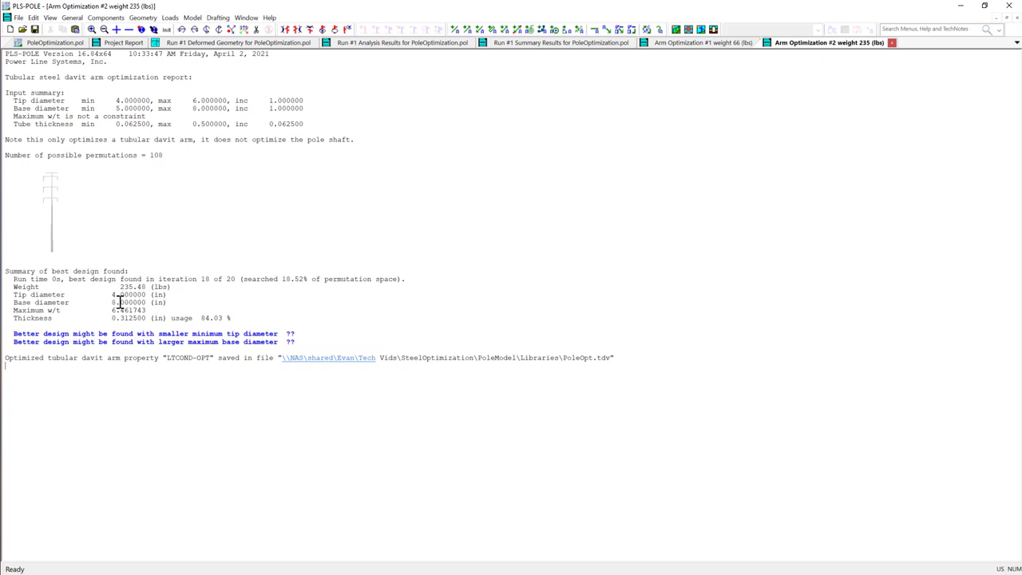
Start the davit arm optimizer on arm td2 with the new label RTCOND-OPT.
click(259, 46)
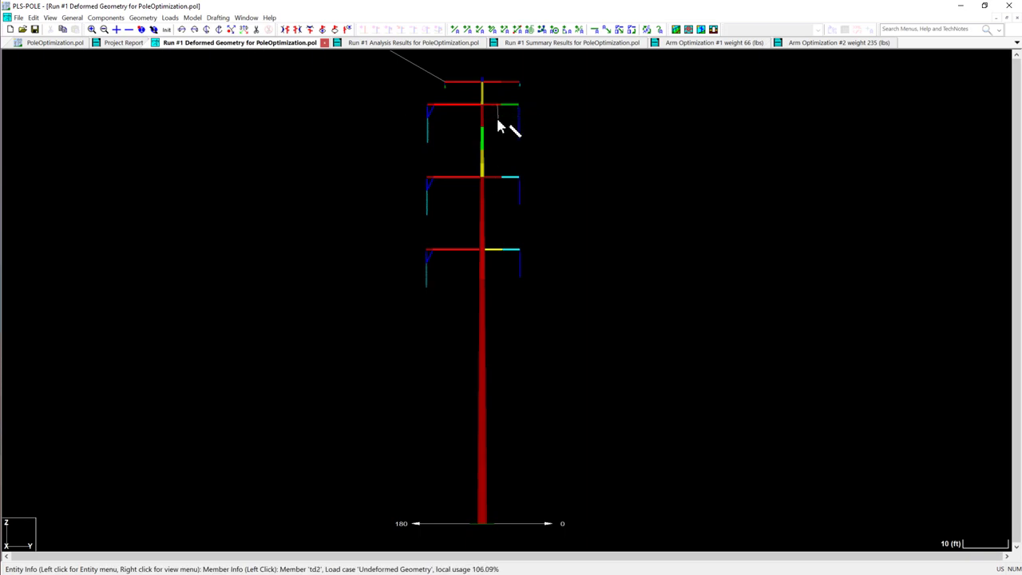
click(54, 42)
click(532, 114)
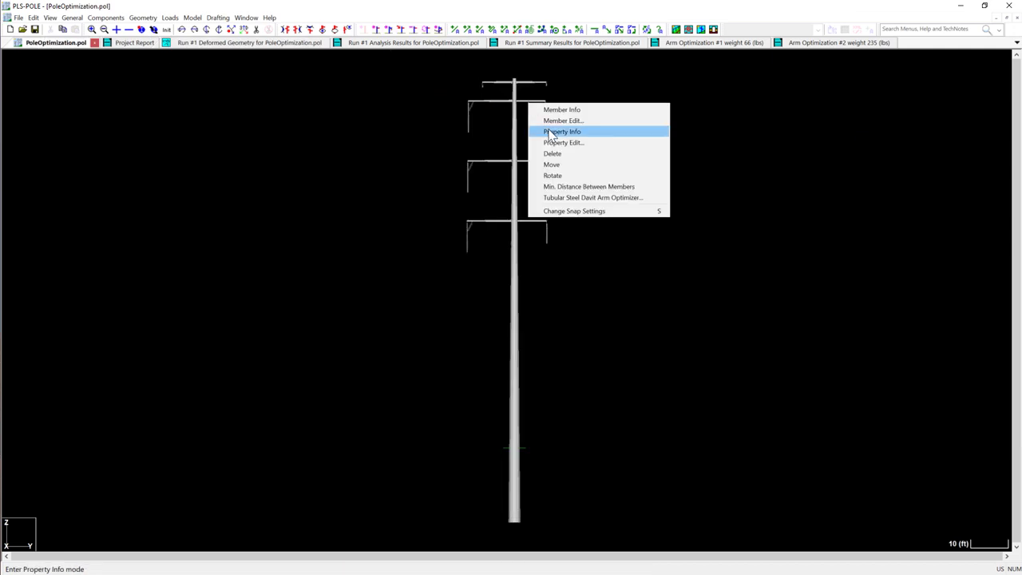
click(559, 197)
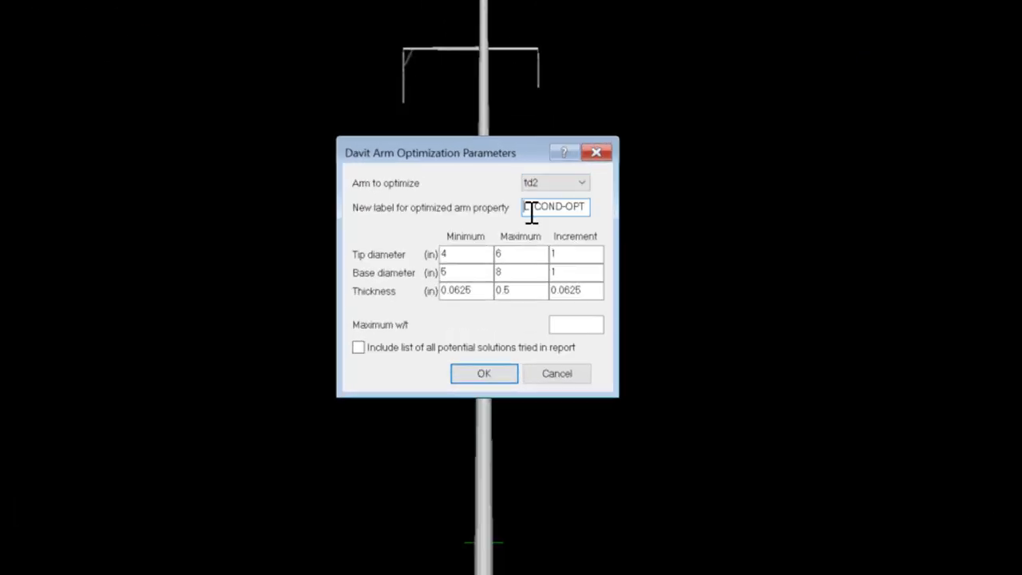
drag(541, 249, 535, 249)
text(R)
Set the minimum base diameter to 8 and run the td2 optimization.
click(449, 276)
double_click(449, 273)
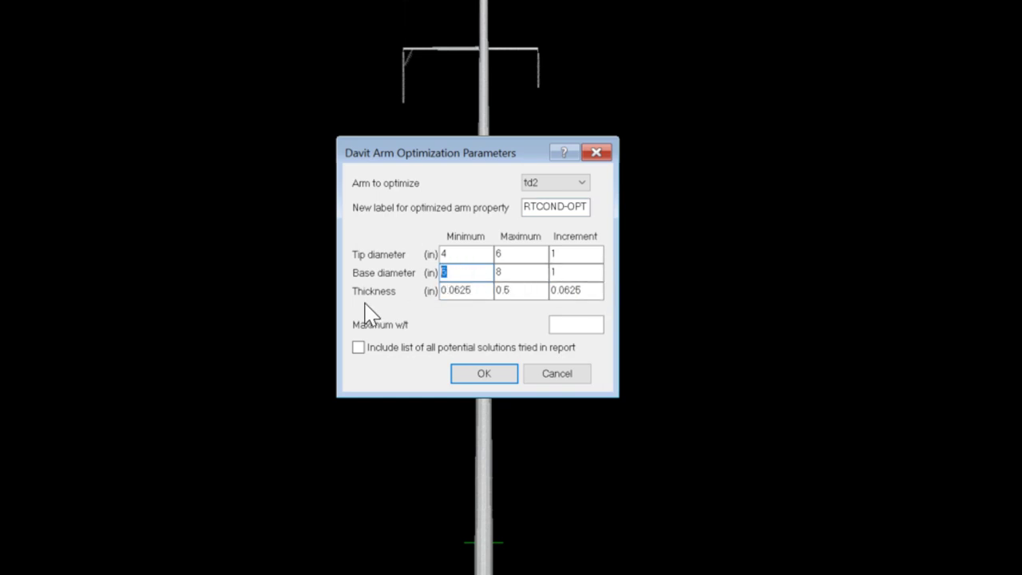
text(8)
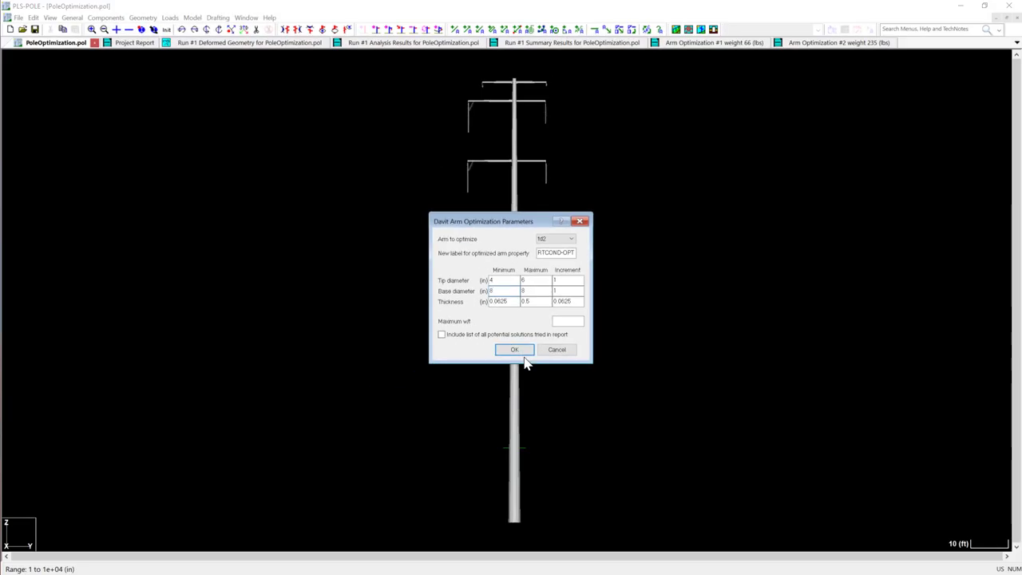
click(516, 350)
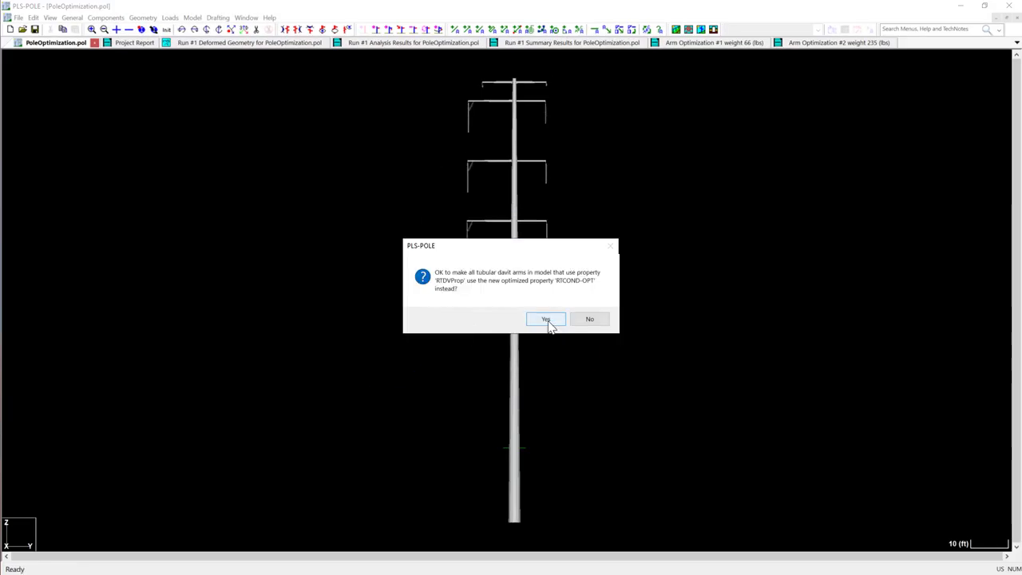
Apply RTCOND-OPT to all RTDVProp arms, close all old result tabs, and rerun the analysis.
click(546, 319)
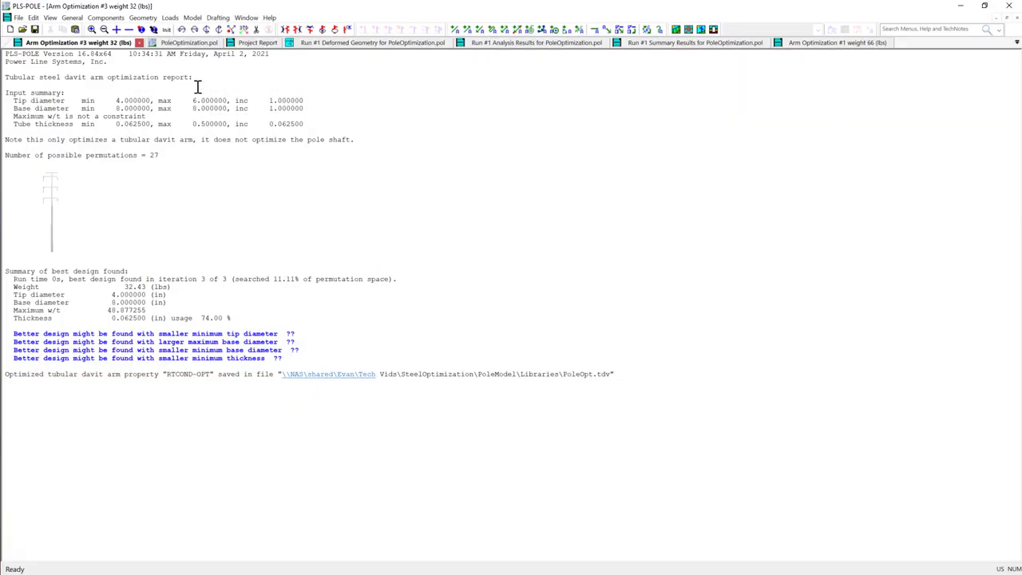
click(326, 45)
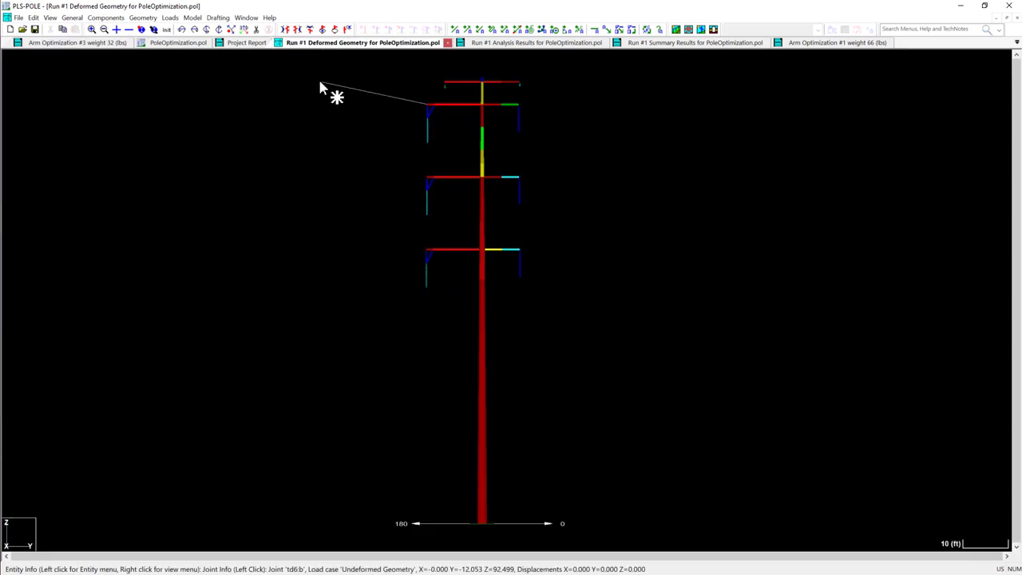
right_click(335, 45)
click(389, 86)
click(192, 17)
click(212, 51)
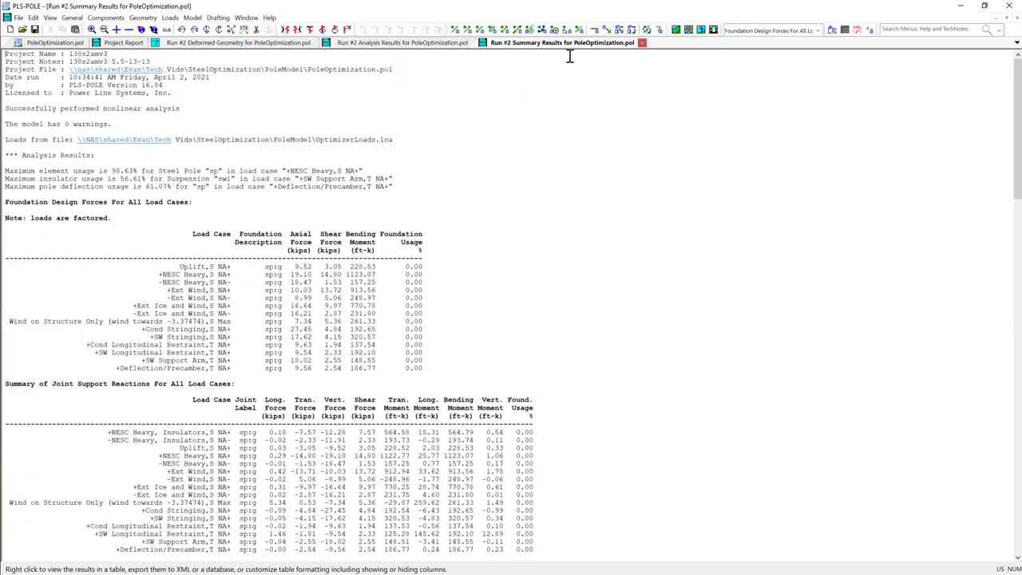
Check the Tubes Summary in the Run #2 summary report, then return to Run #2 deformed geometry.
click(247, 43)
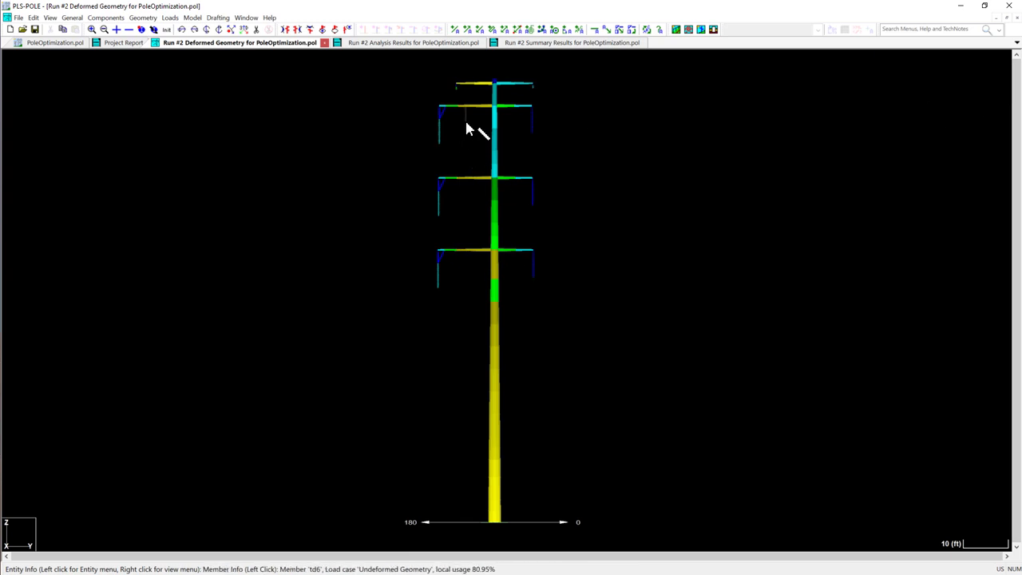
click(534, 45)
click(801, 30)
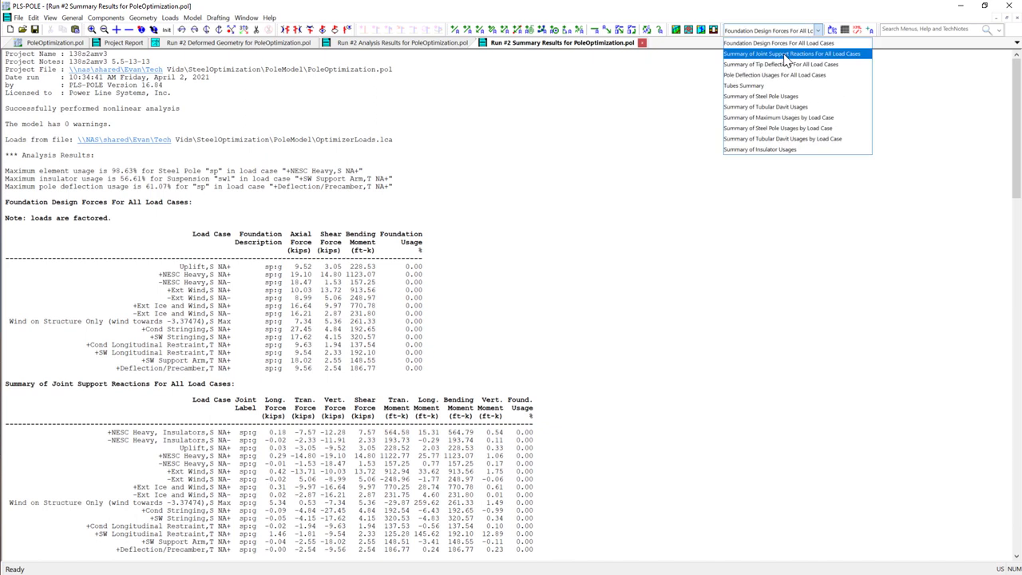
click(743, 86)
click(832, 30)
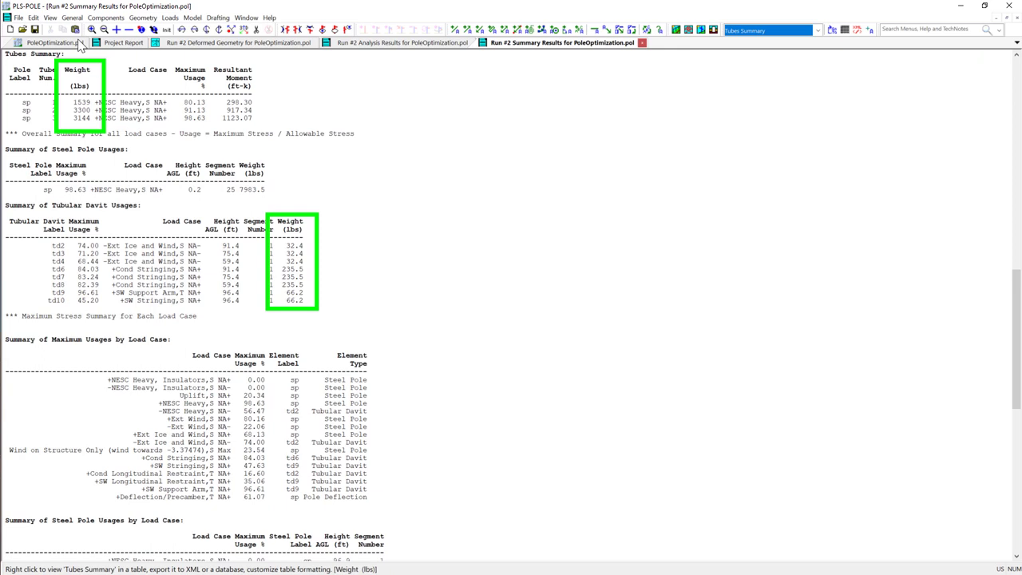
click(188, 45)
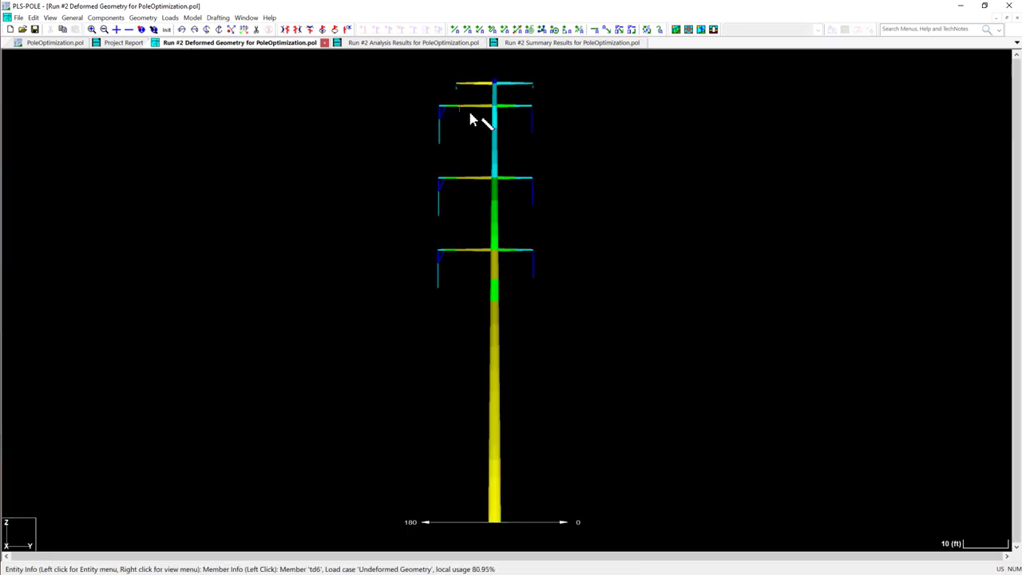